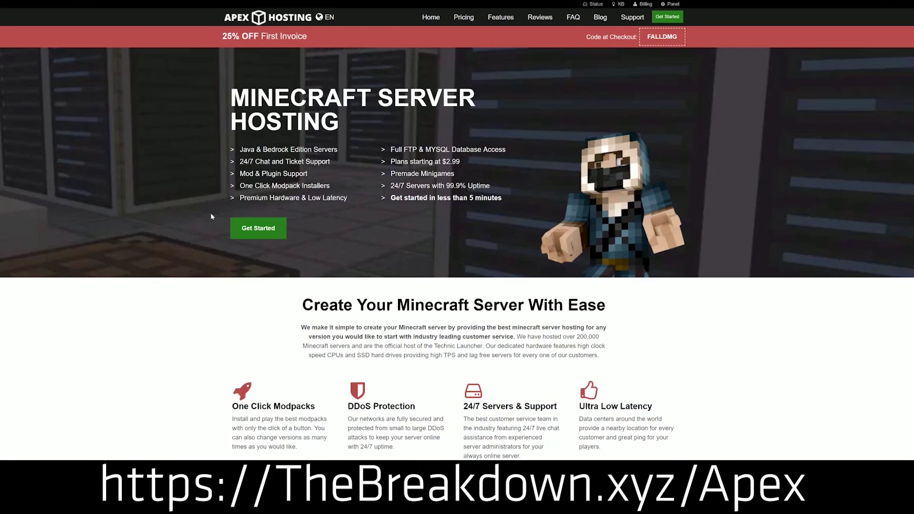
Review the Minecraft server hosting features on the Apex Hosting home page, including 24/7 support, automated backups and instant setup
scroll(360, 287, "down", 2)
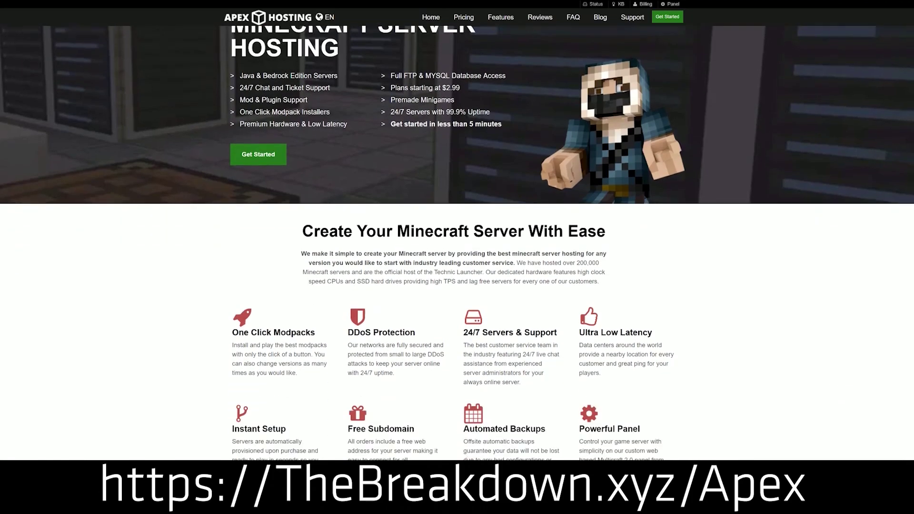
scroll(348, 184, "down", 3)
left_click_drag(232, 213, 557, 216)
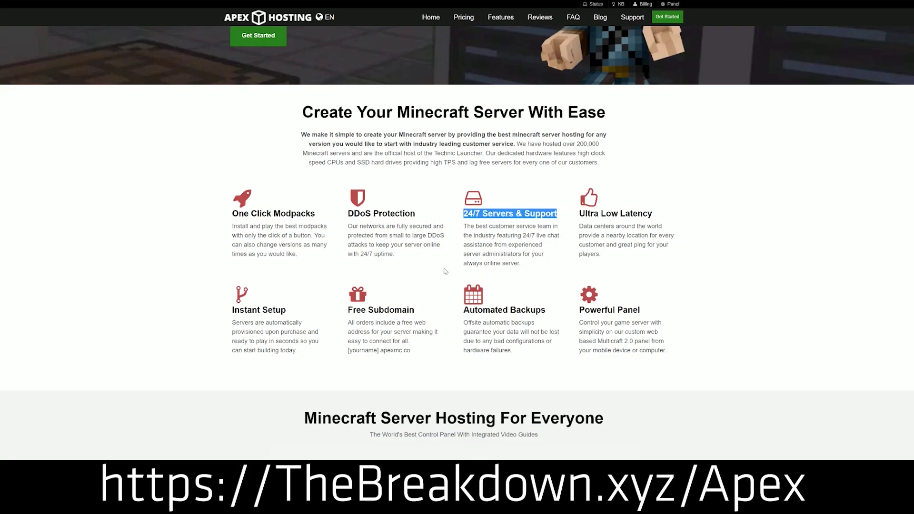
left_click_drag(463, 310, 573, 310)
left_click(423, 311)
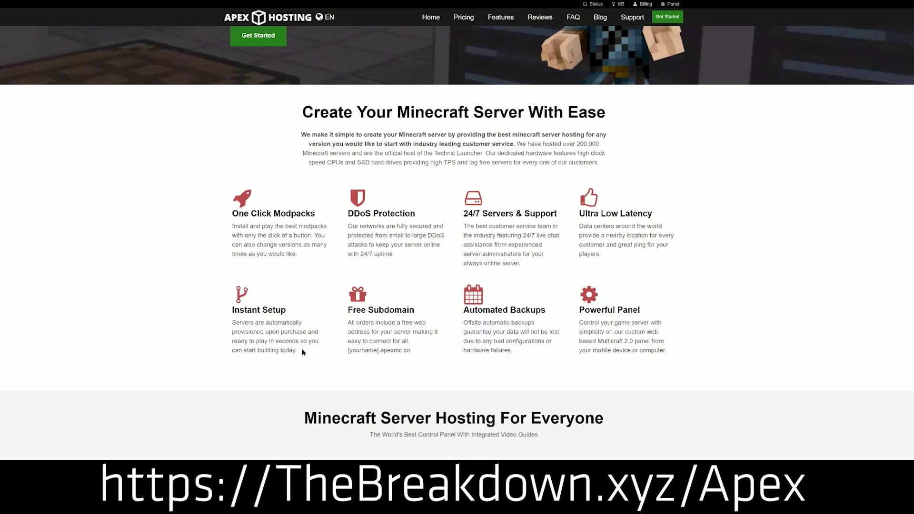
left_click_drag(302, 352, 233, 310)
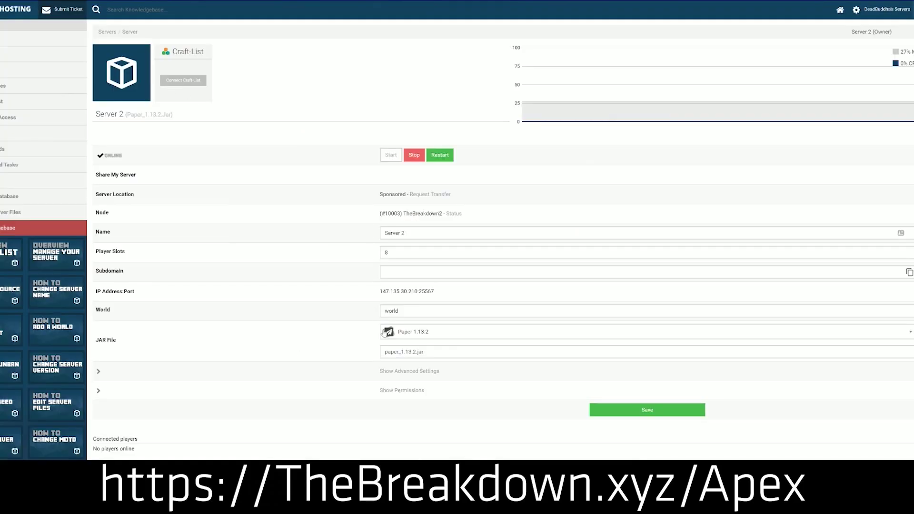
Browse the available JAR files for Server 2 and select Minecraft 1.15
left_click(428, 333)
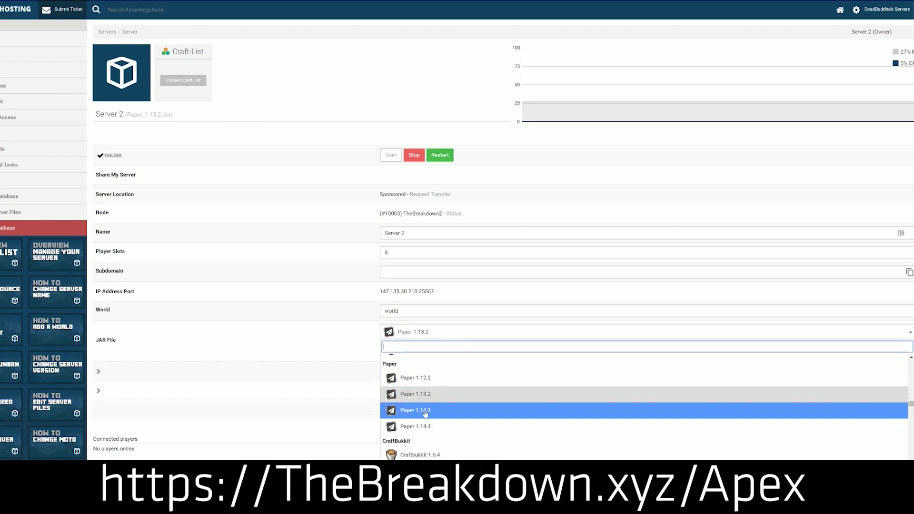
scroll(426, 398, "down", 3)
scroll(425, 399, "up", 5)
scroll(426, 402, "up", 3)
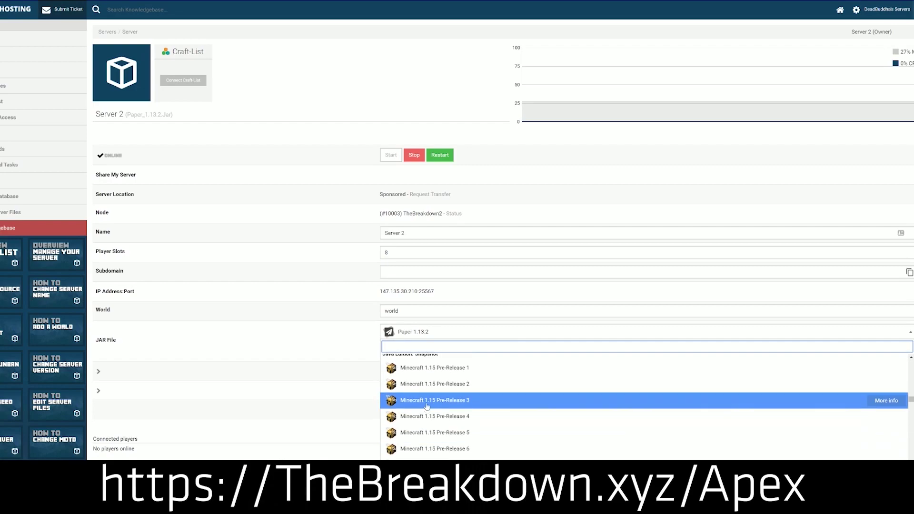
scroll(426, 409, "up", 3)
scroll(423, 412, "down", 3)
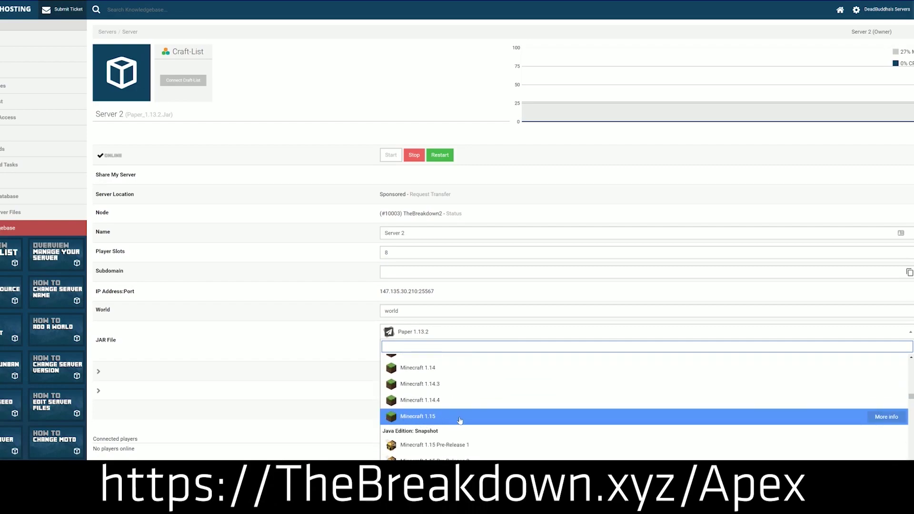
left_click(468, 419)
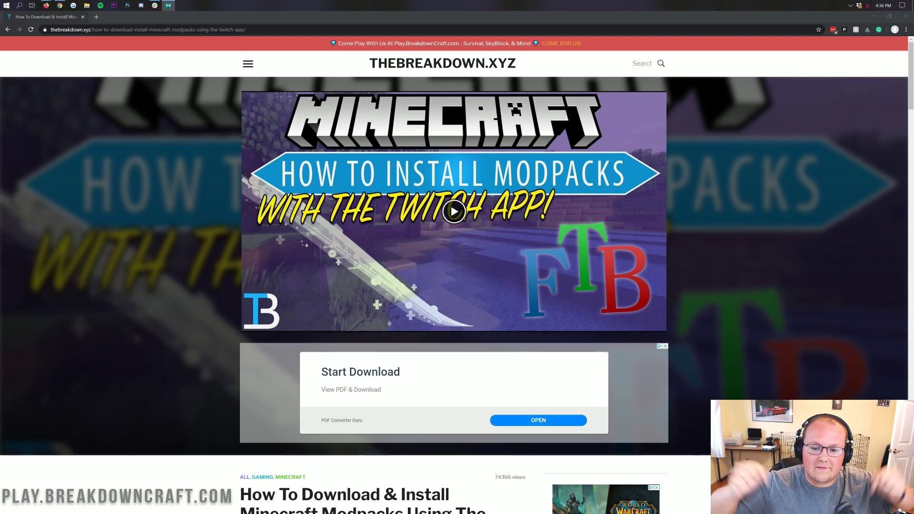
Open the Twitch downloads page from the modpack installation article and download the Twitch App for Windows
left_click(723, 274)
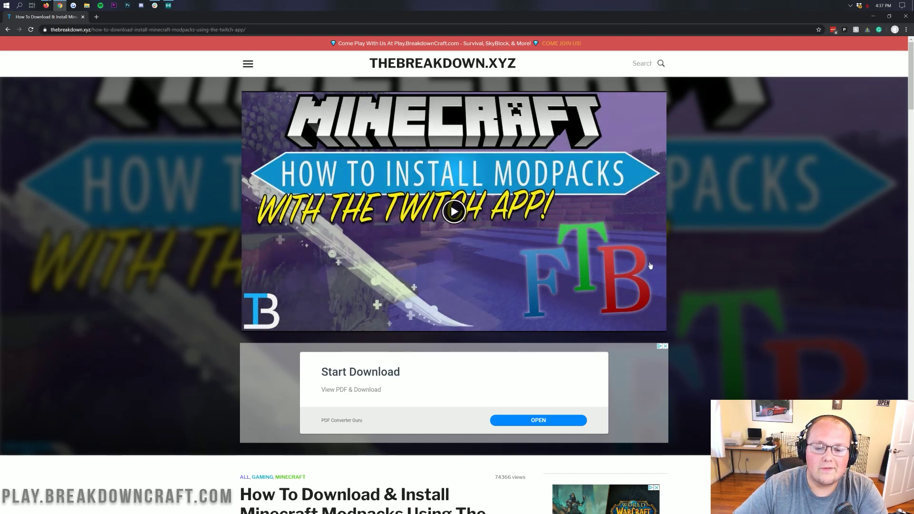
scroll(673, 249, "down", 4)
scroll(693, 242, "up", 4)
scroll(692, 246, "down", 4)
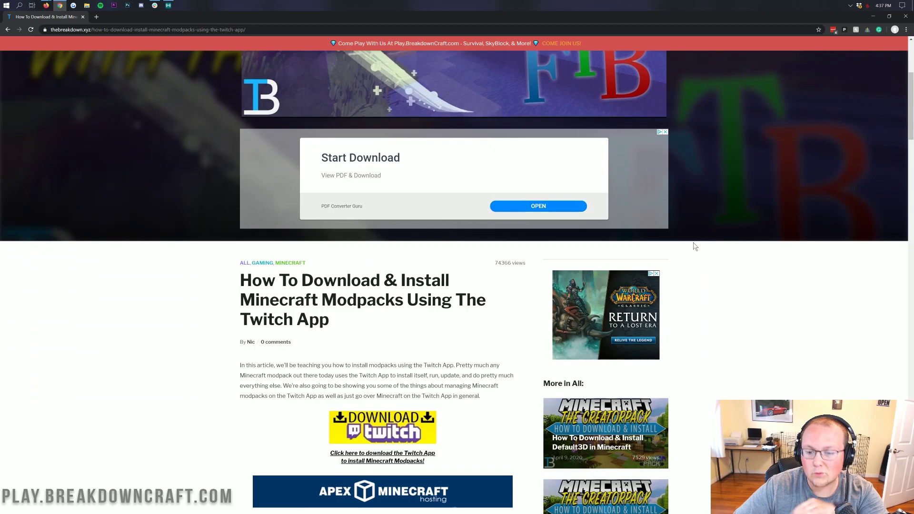
scroll(694, 244, "down", 7)
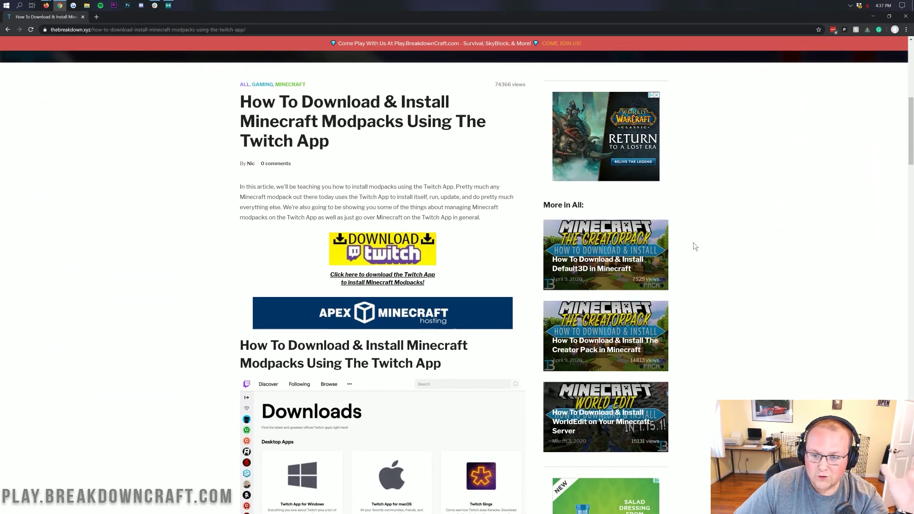
scroll(692, 242, "down", 6)
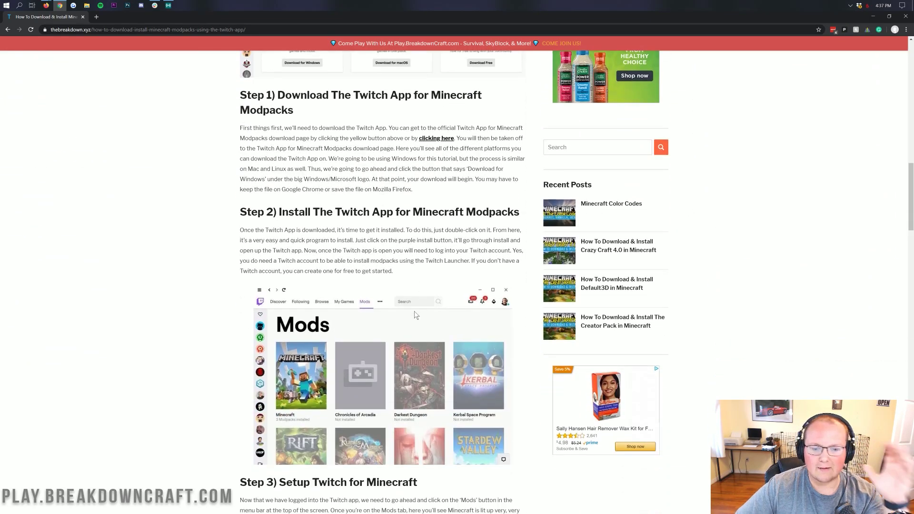
scroll(416, 314, "up", 5)
scroll(416, 314, "up", 7)
scroll(400, 295, "down", 3)
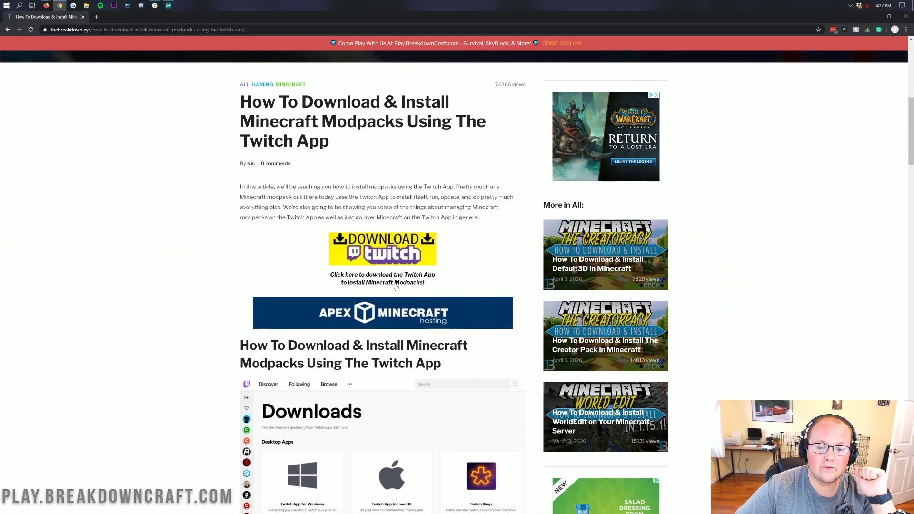
left_click(378, 257)
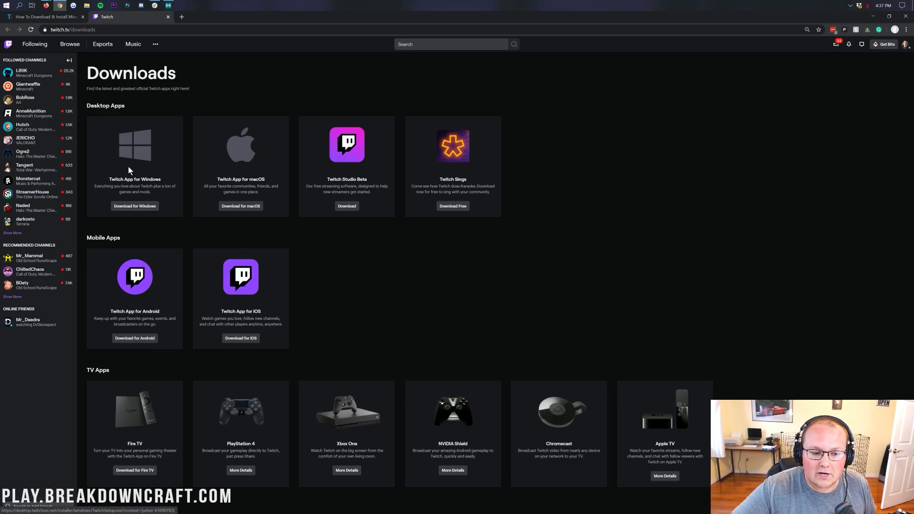
left_click(129, 208)
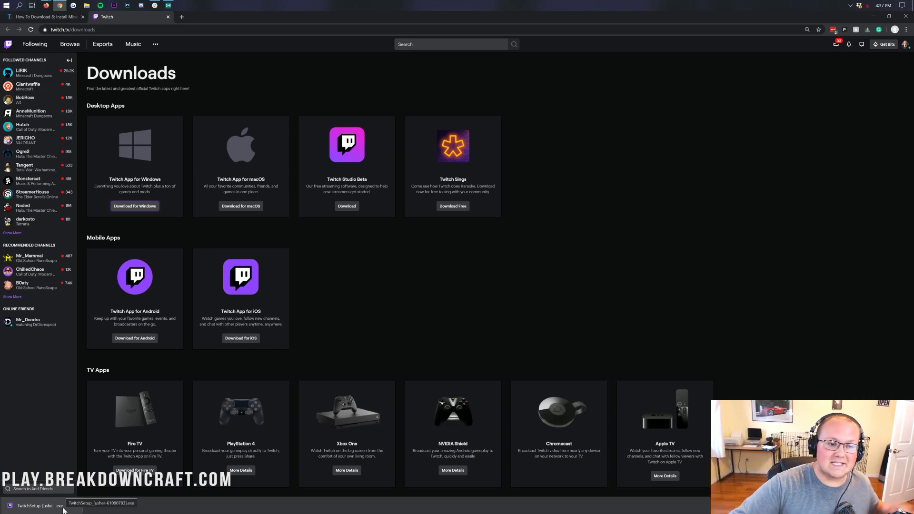
Check the web address of the Twitch downloads page, highlighting its twitch.tv domain
left_click(70, 29)
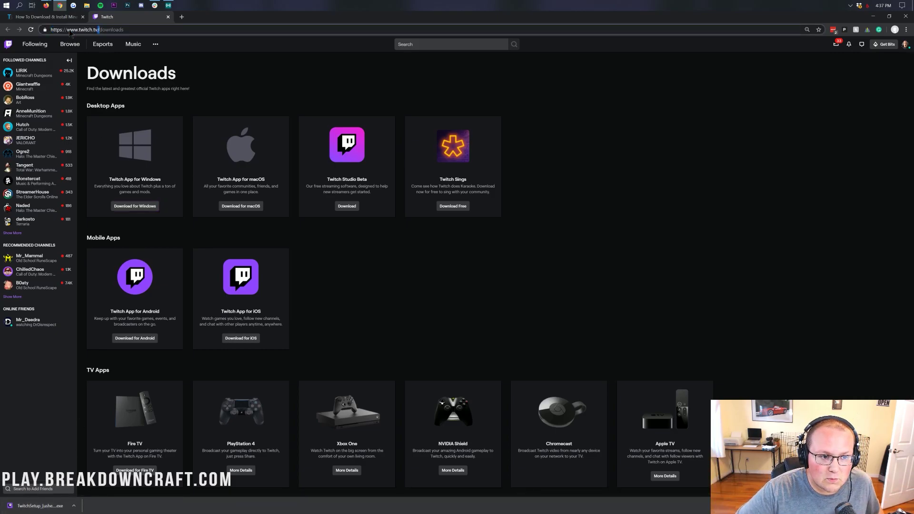
left_click_drag(62, 29, 95, 29)
left_click(134, 25)
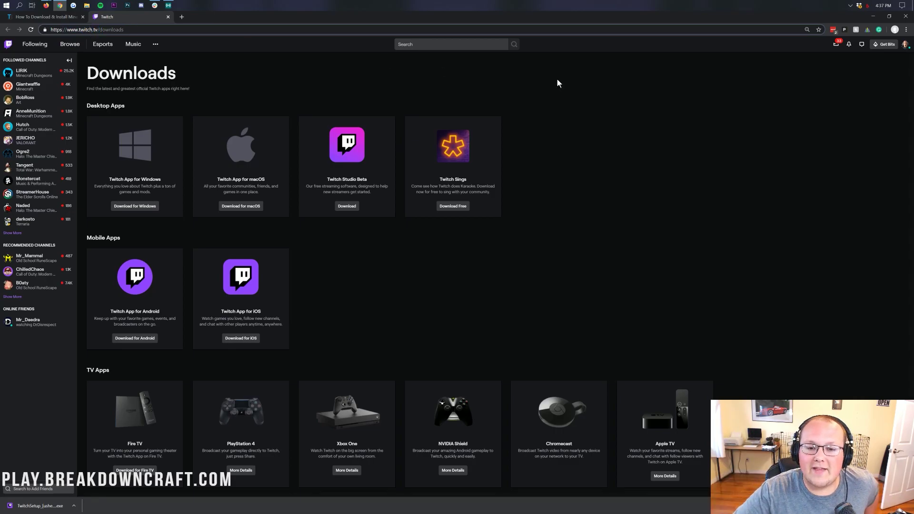
Minimize the browser and place the TwitchSetup installer in a clear area of the desktop, checking the Downloads folder for it
left_click(872, 16)
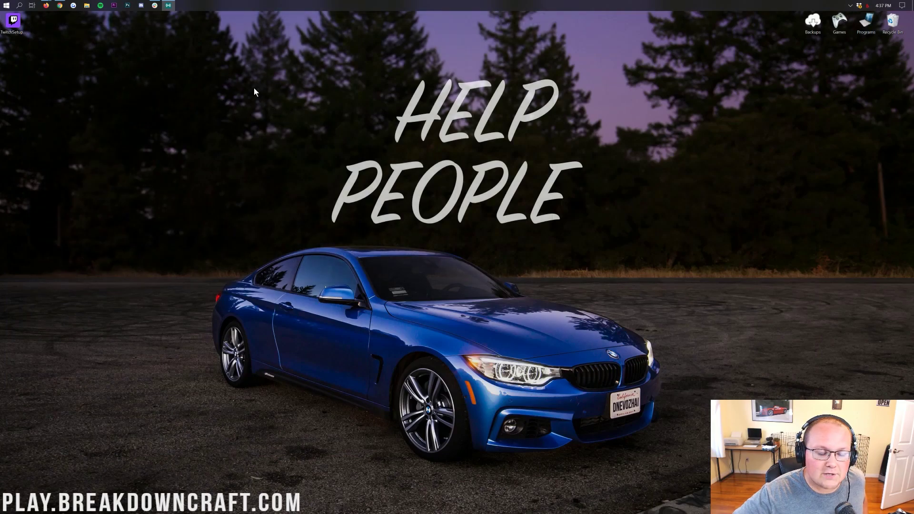
left_click_drag(24, 42, 243, 122)
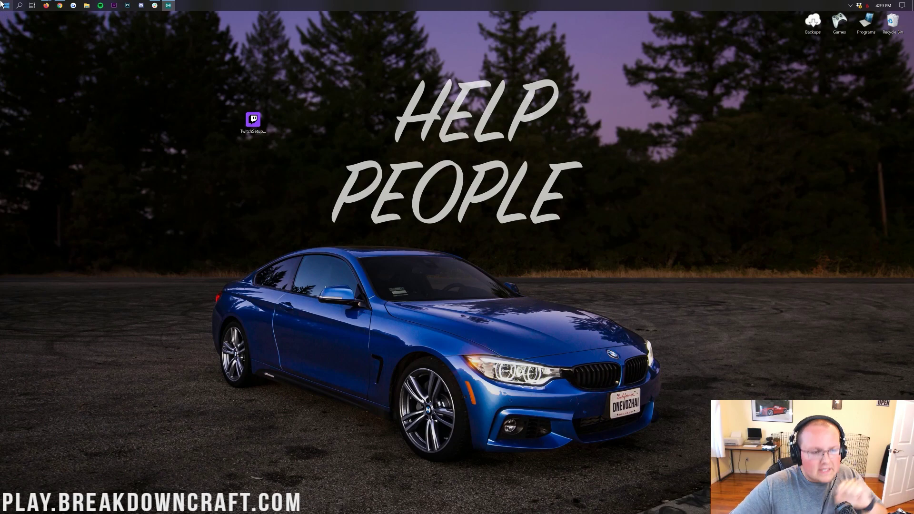
left_click(2, 3)
type("downloads")
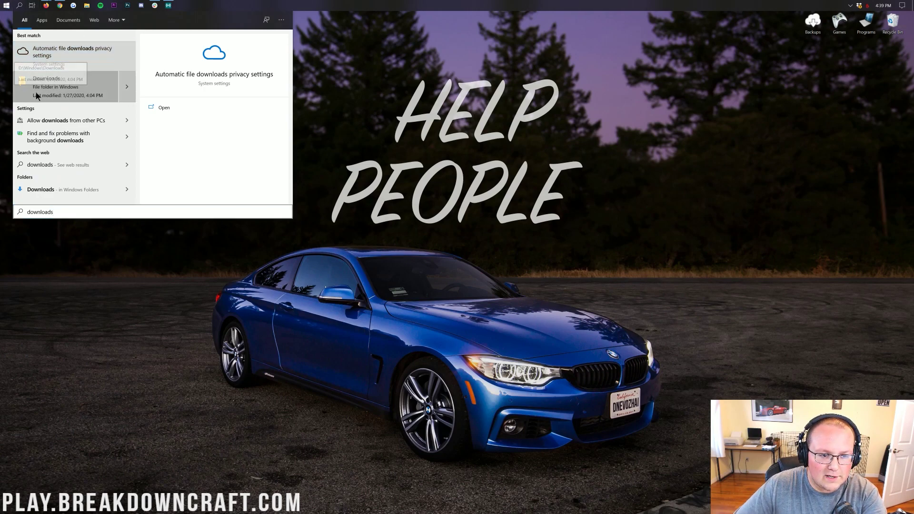
left_click(36, 93)
left_click_drag(233, 169, 247, 124)
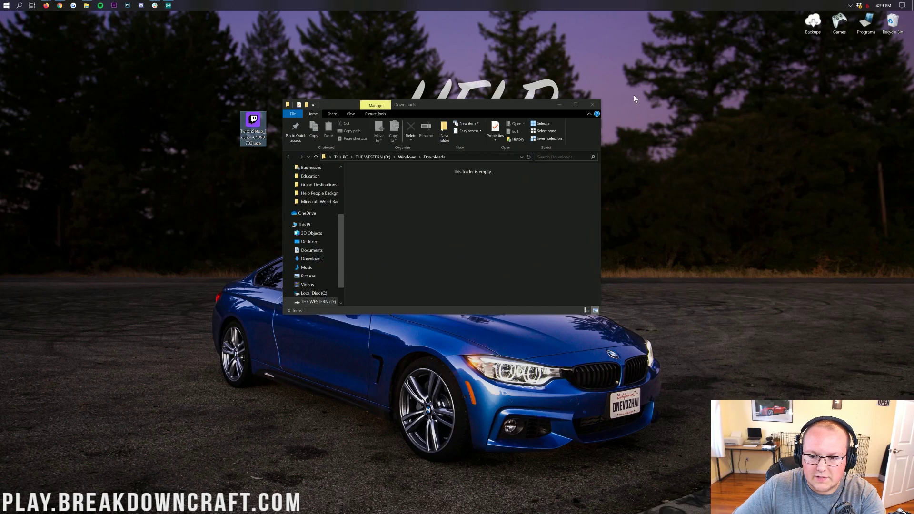
left_click(593, 105)
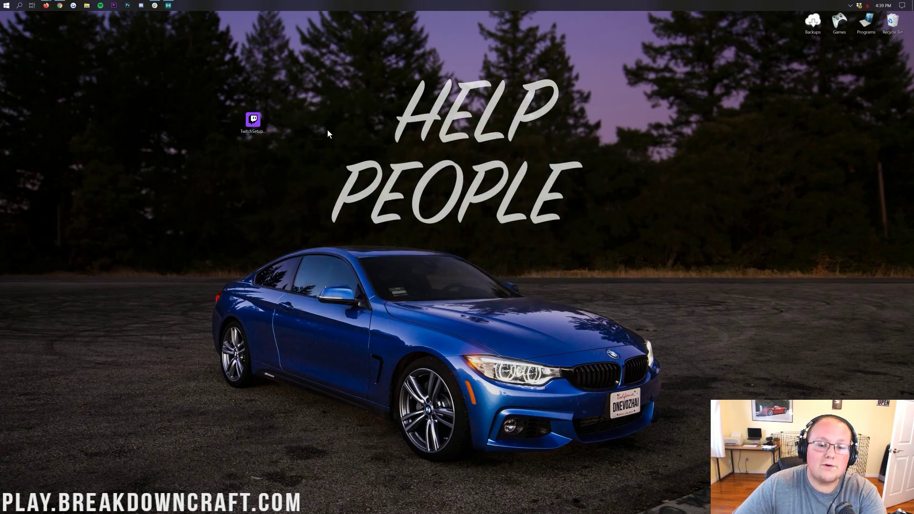
Run the TwitchSetup installer from the desktop and install the Twitch app
double_click(255, 121)
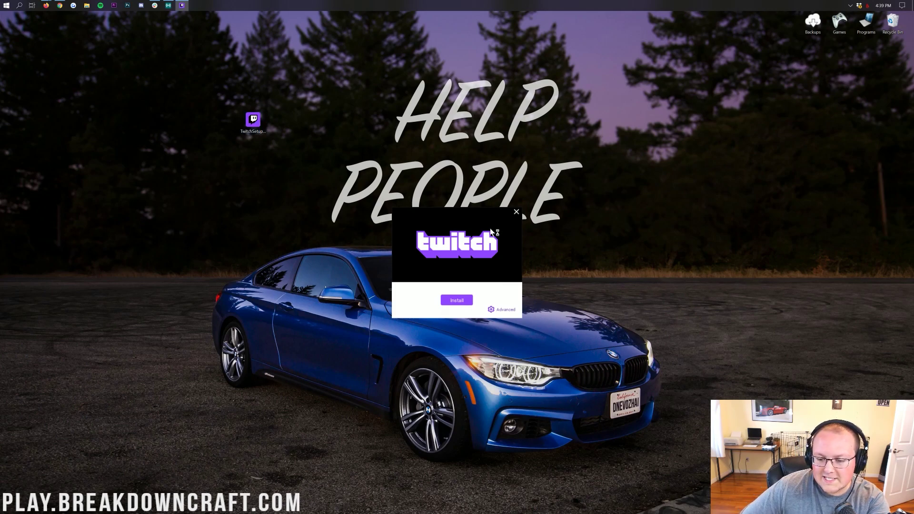
left_click(456, 301)
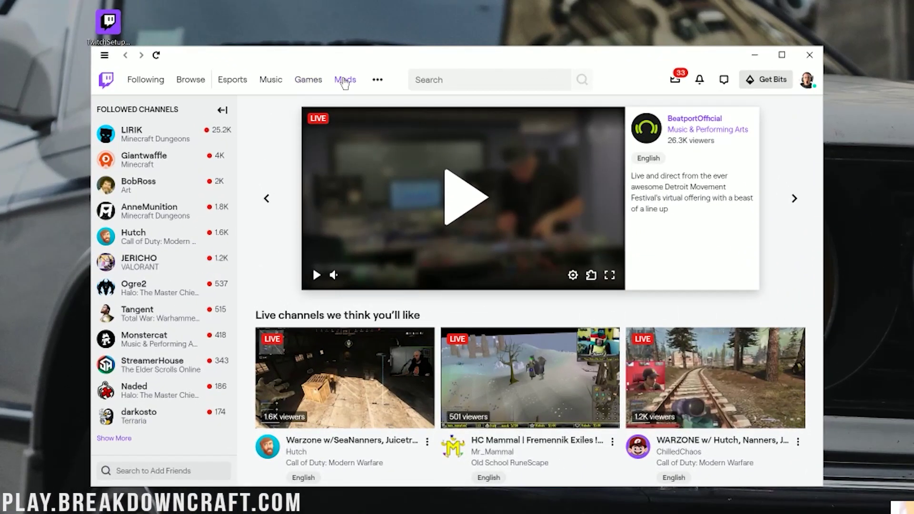
Go to Minecraft among the moddable games in the Twitch app and install its modding support
left_click(344, 81)
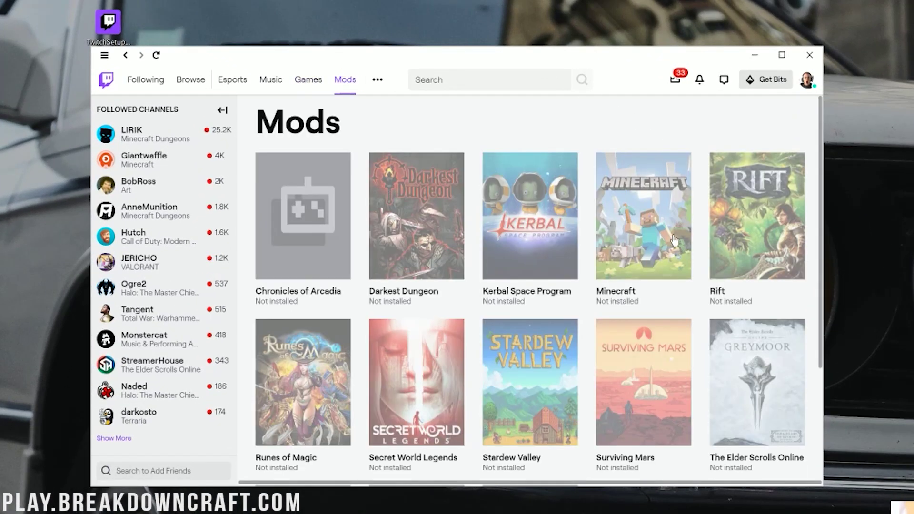
scroll(624, 211, "down", 1)
scroll(624, 210, "up", 1)
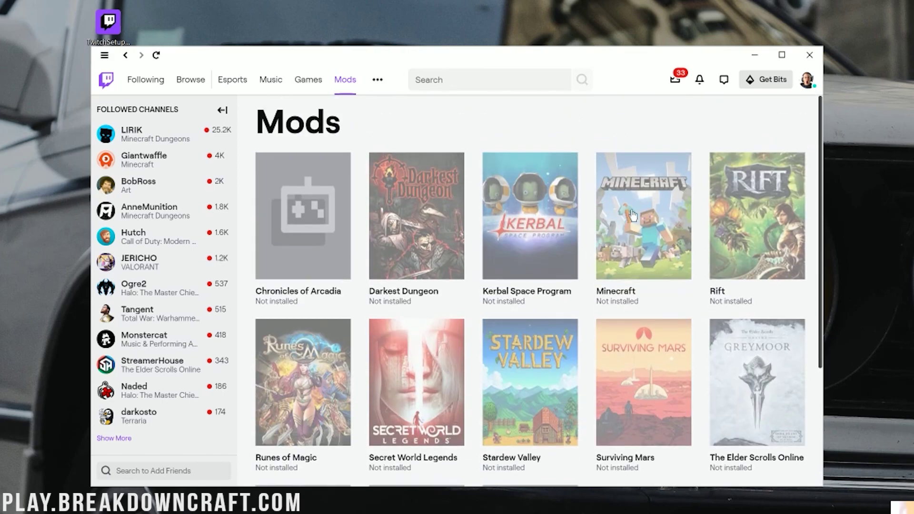
left_click(619, 222)
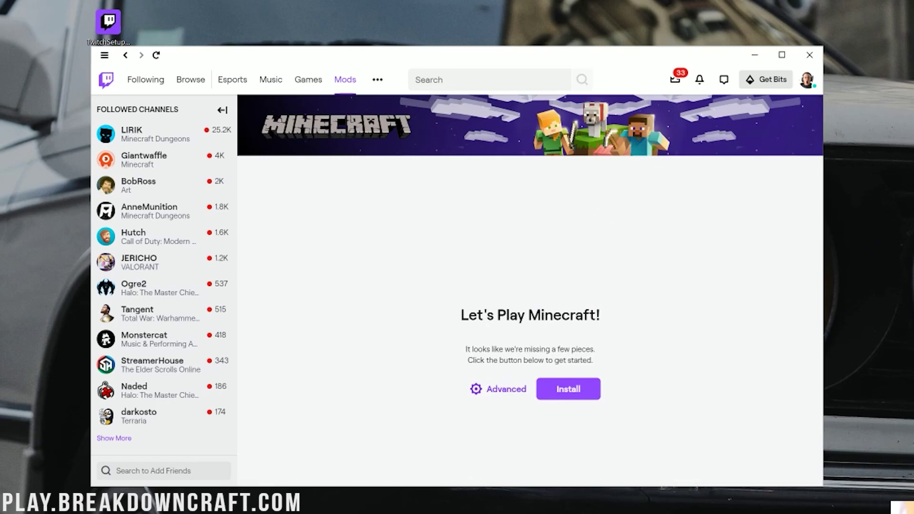
left_click(567, 389)
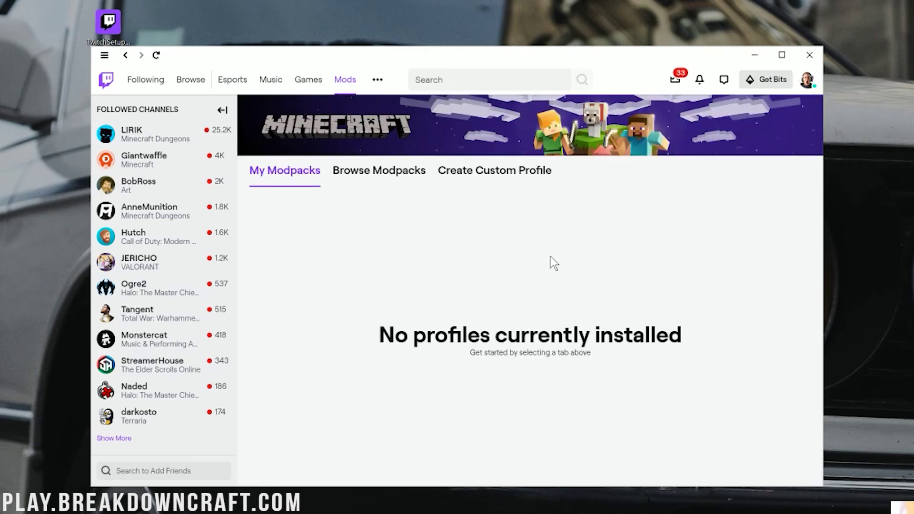
Search the Minecraft modpacks for "Crackpack 3" and install the Crackpack 3 modpack
left_click(387, 175)
left_click(722, 208)
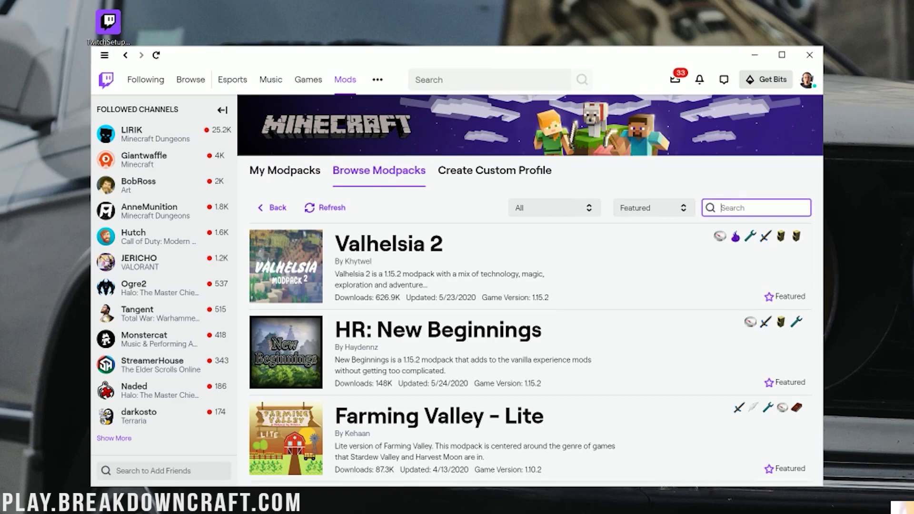
type("Crackpack 3")
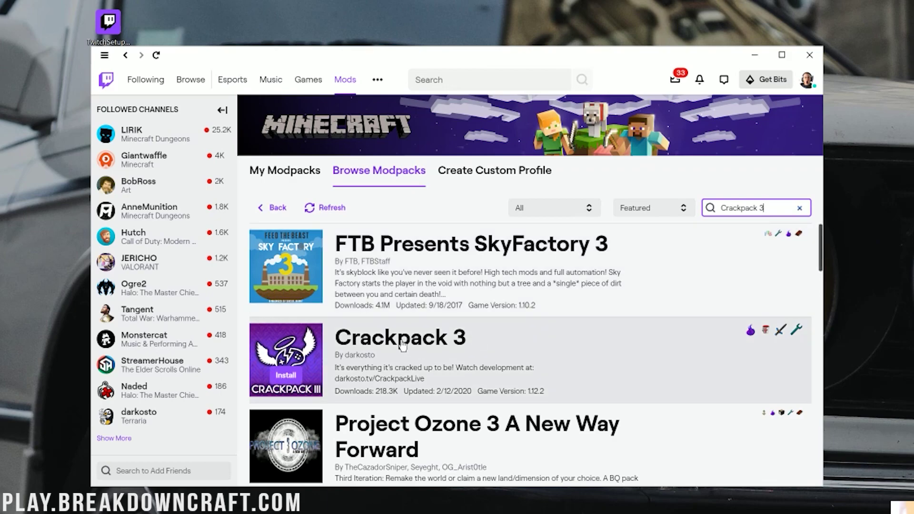
scroll(402, 345, "down", 1)
mouse_move(318, 309)
scroll(356, 303, "down", 1)
scroll(357, 302, "up", 1)
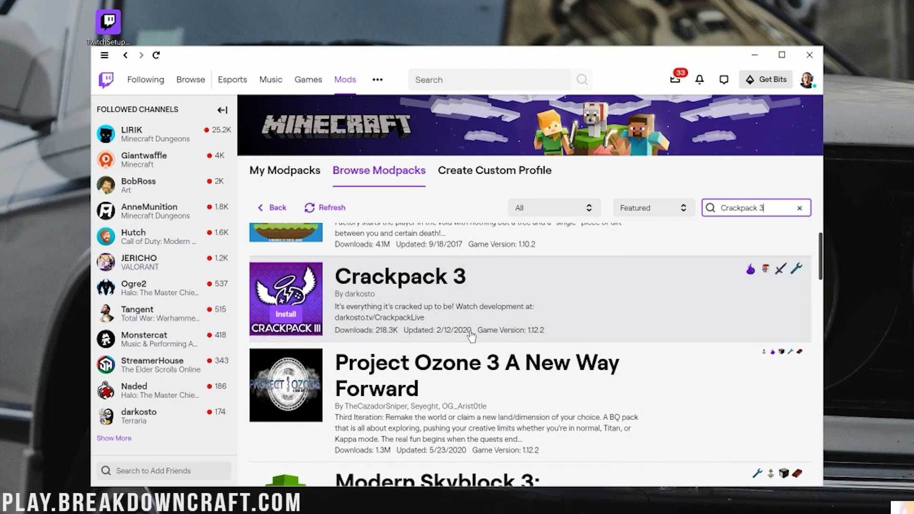
left_click(288, 321)
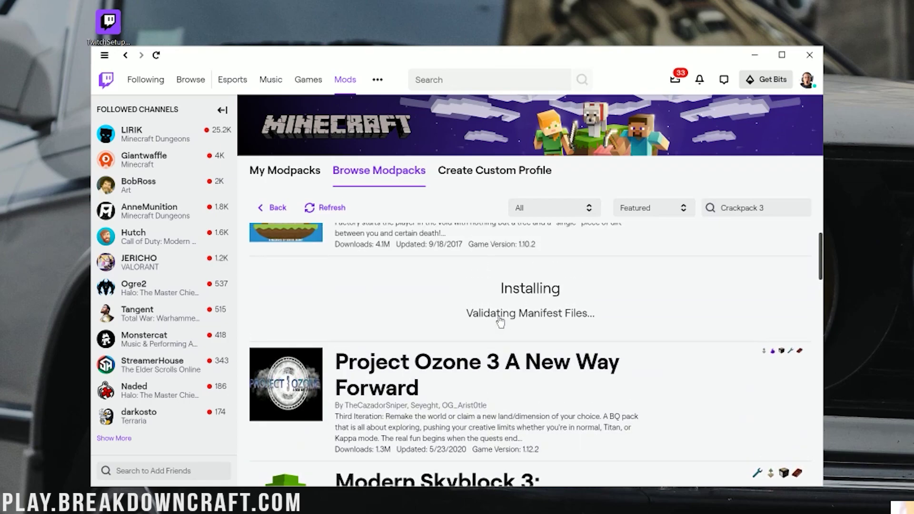
left_click_drag(819, 267, 829, 312)
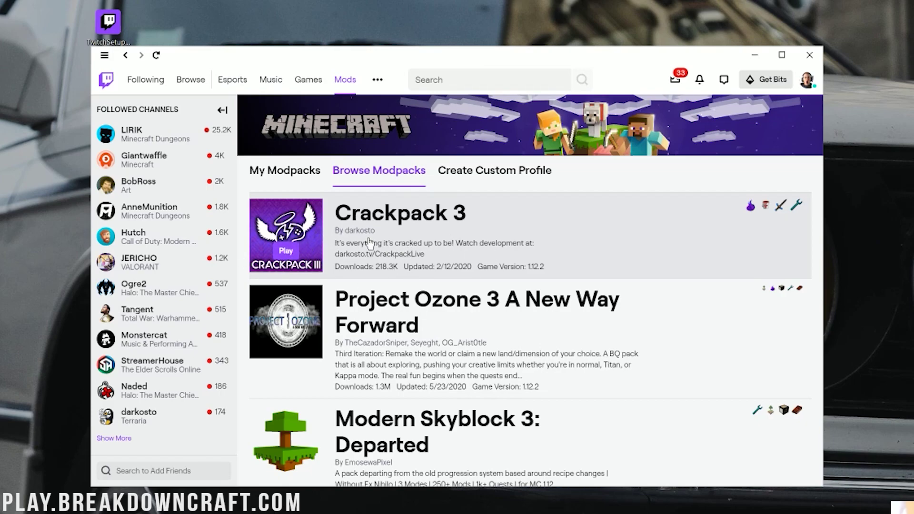
View the installed Minecraft modpacks, and return to the overview of moddable games
left_click(300, 181)
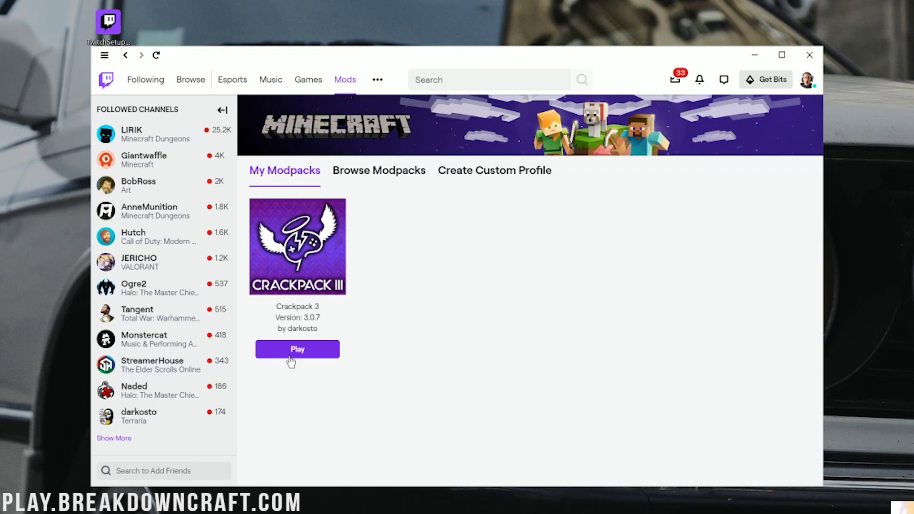
left_click(351, 78)
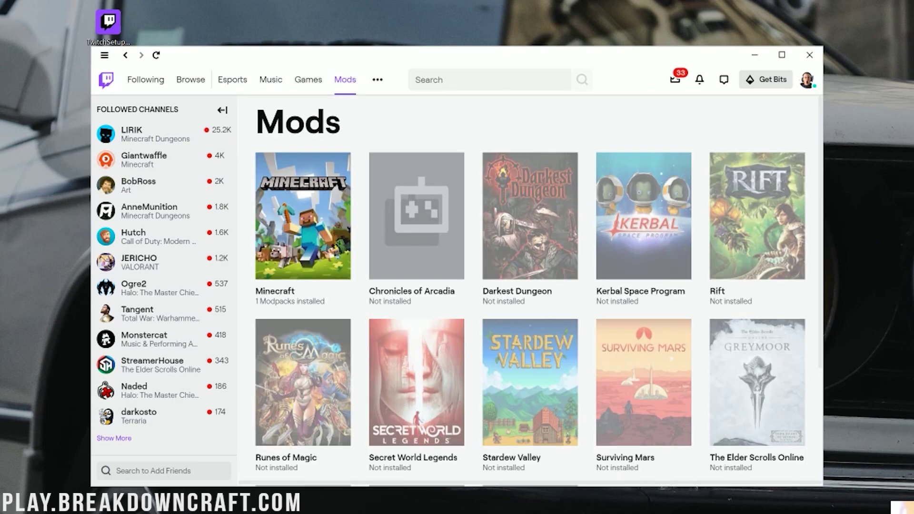
Launch Crackpack 3 from the installed Minecraft modpacks and select the Crackpack 3 installation in the Minecraft Launcher
left_click(322, 212)
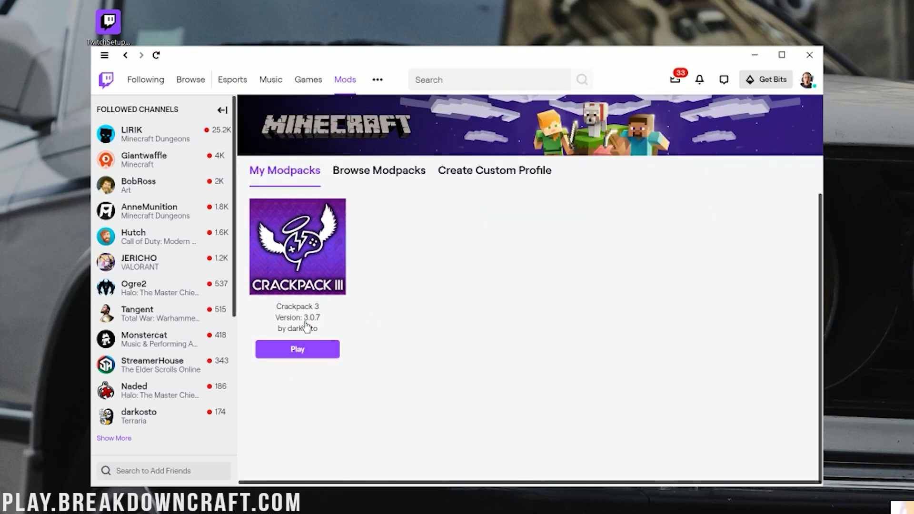
left_click(296, 353)
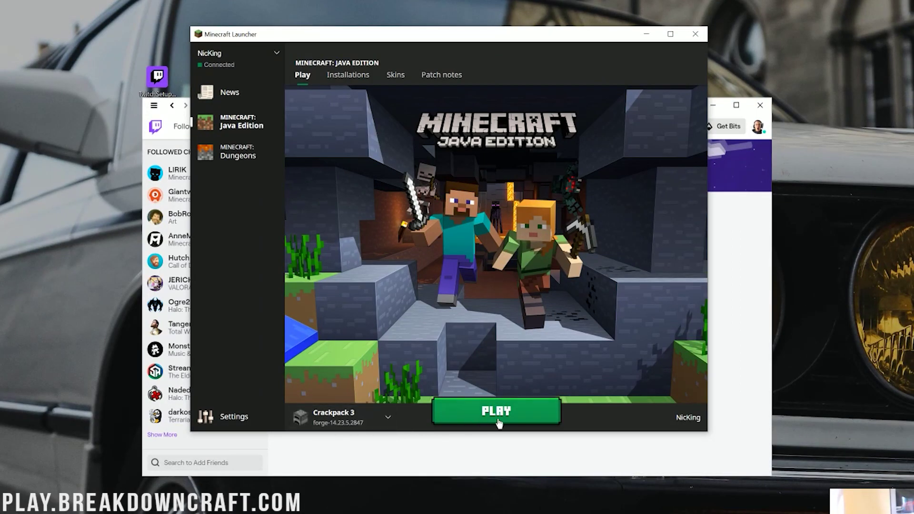
left_click(348, 422)
left_click(384, 419)
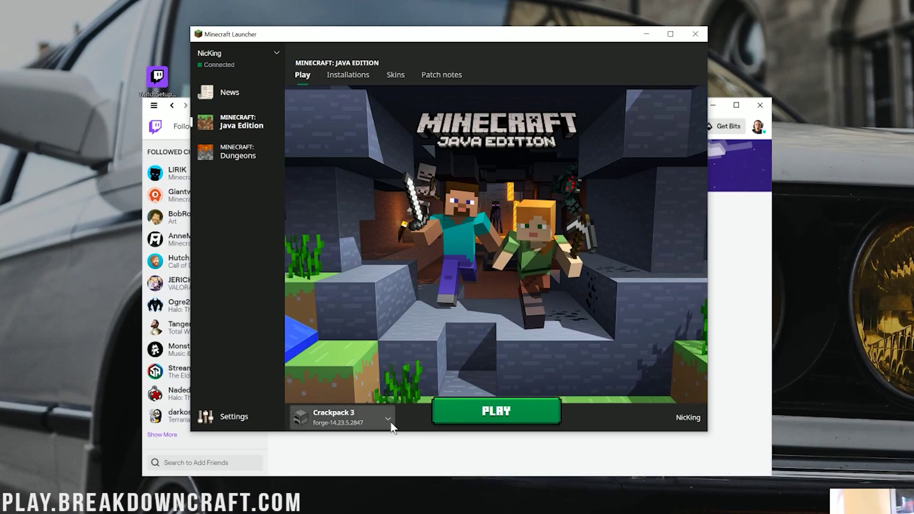
left_click(369, 418)
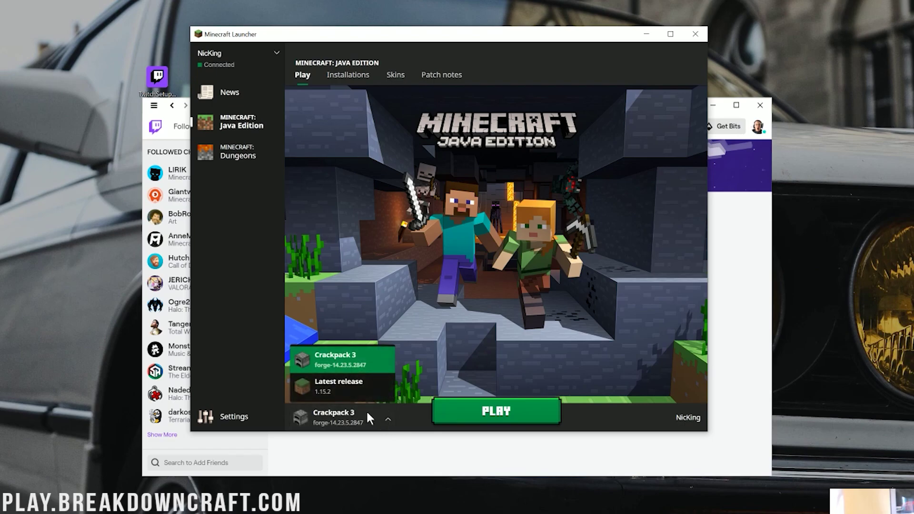
left_click(321, 361)
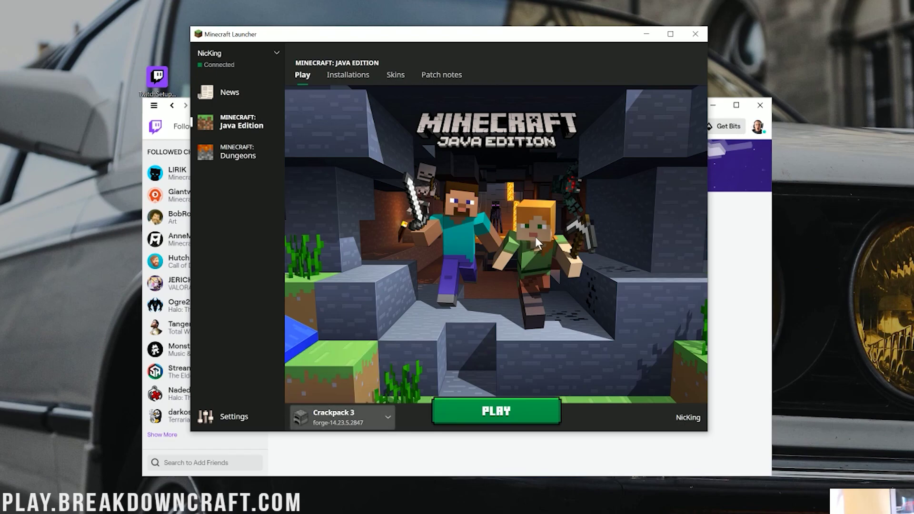
Close the Minecraft Launcher, relaunch Crackpack 3 from Twitch, and set the Crackpack 3 installation's resolution to 1920x1080
left_click(695, 34)
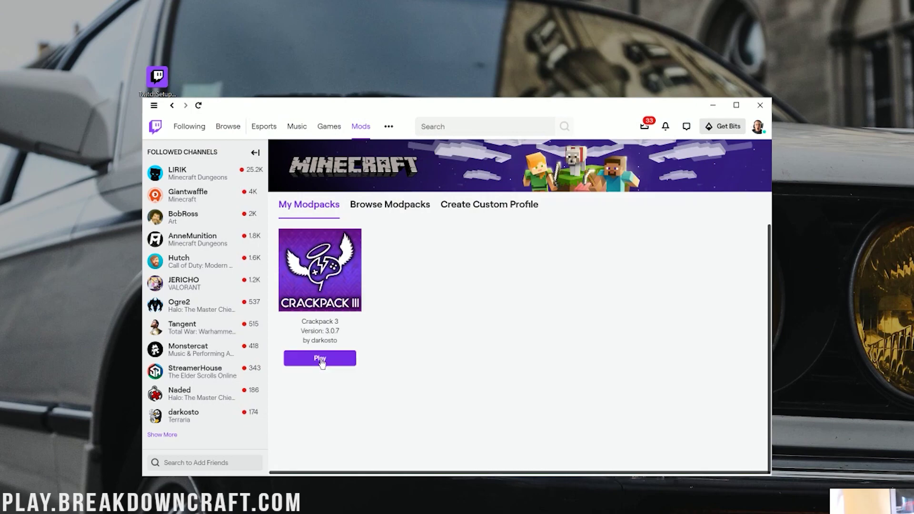
left_click(320, 360)
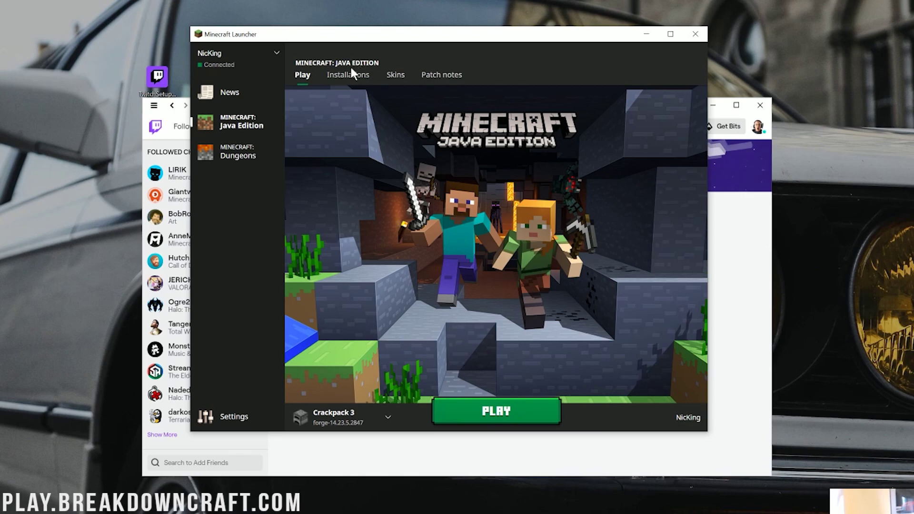
left_click(339, 80)
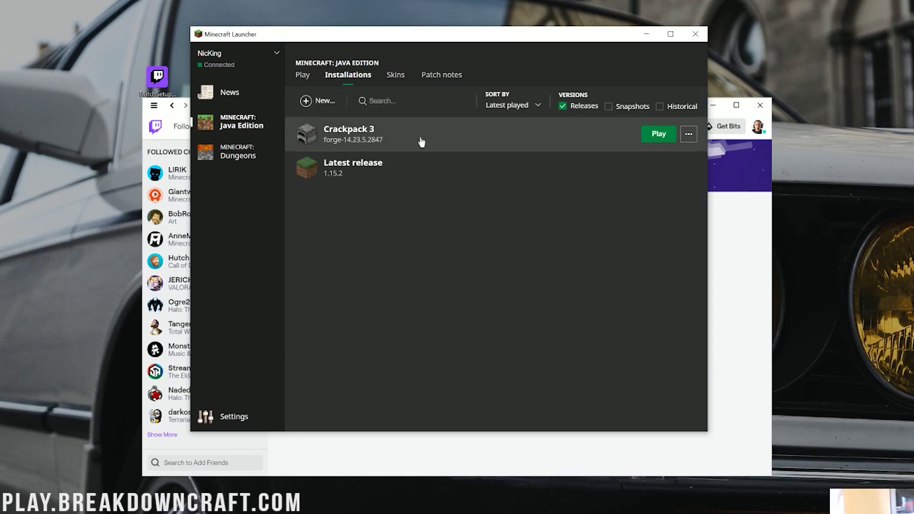
left_click(688, 135)
left_click(685, 158)
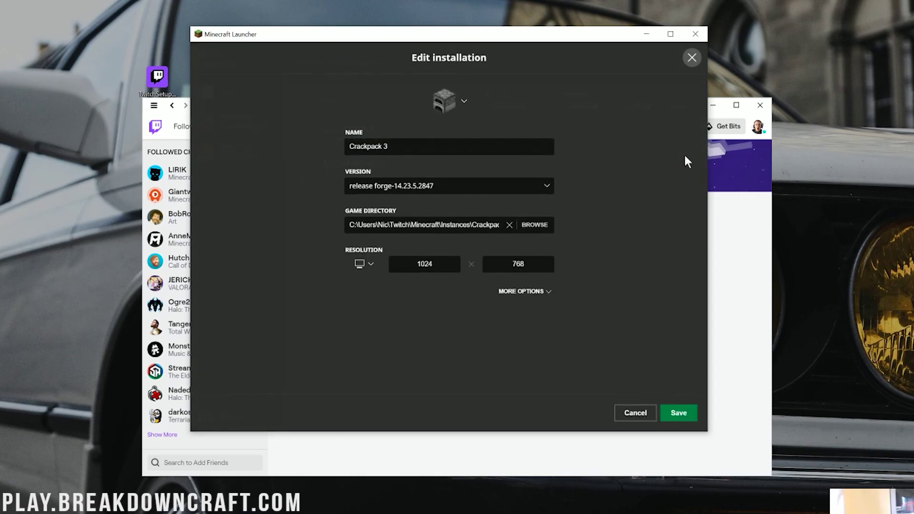
left_click(366, 264)
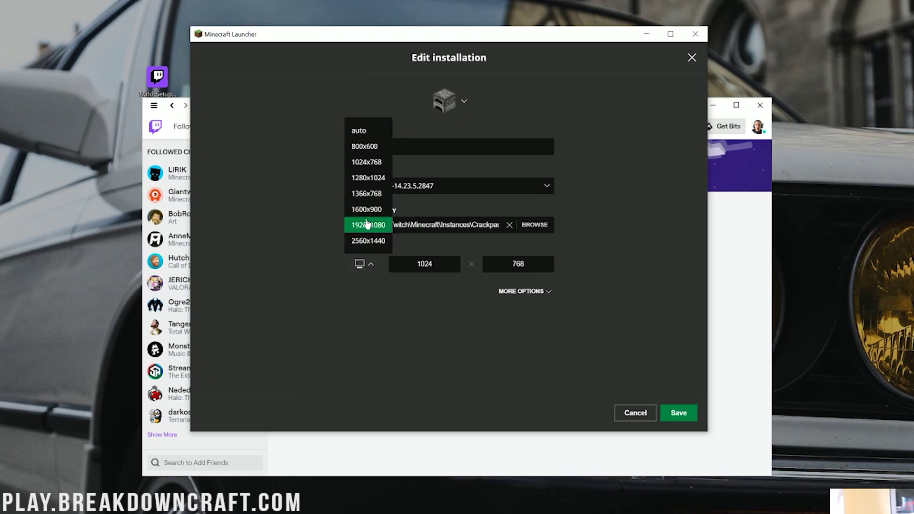
left_click(367, 224)
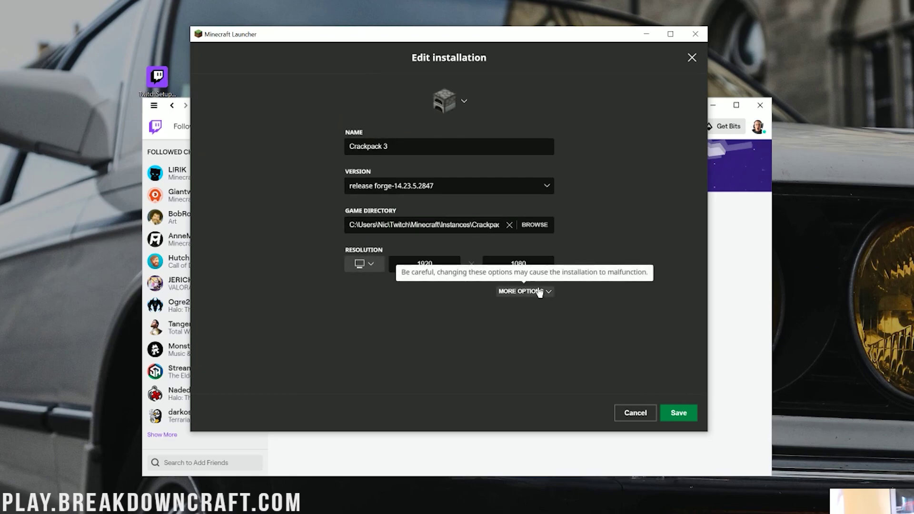
Change the first digit of the -Xmx value in the installation's JVM arguments to 5, and save the installation
left_click(532, 296)
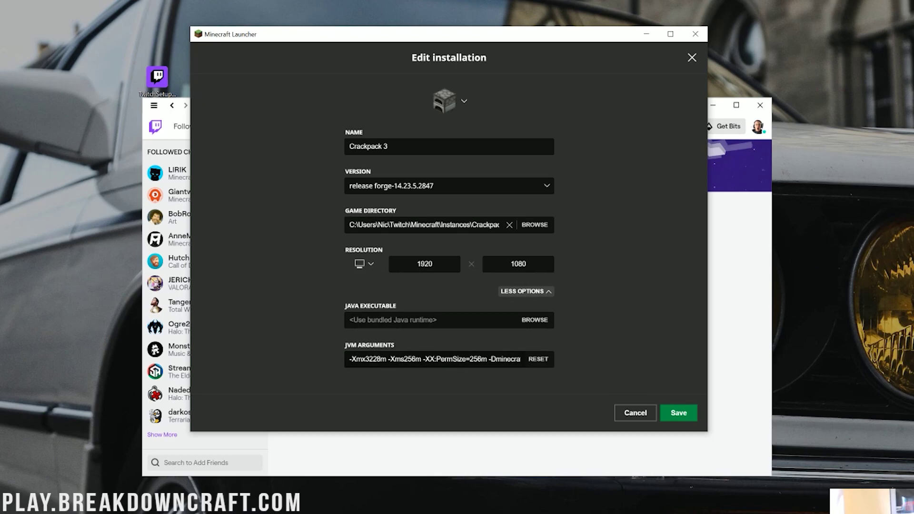
left_click(366, 359)
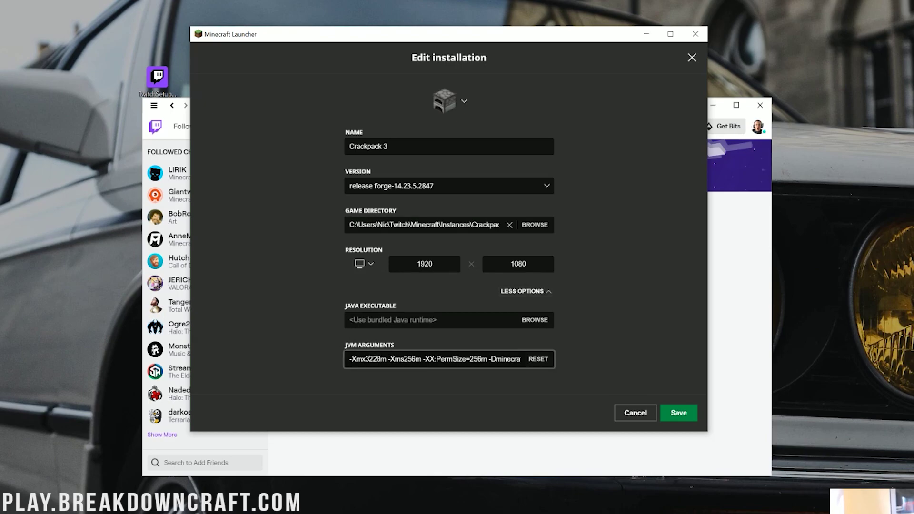
key("BackSpace")
type("5")
left_click(682, 412)
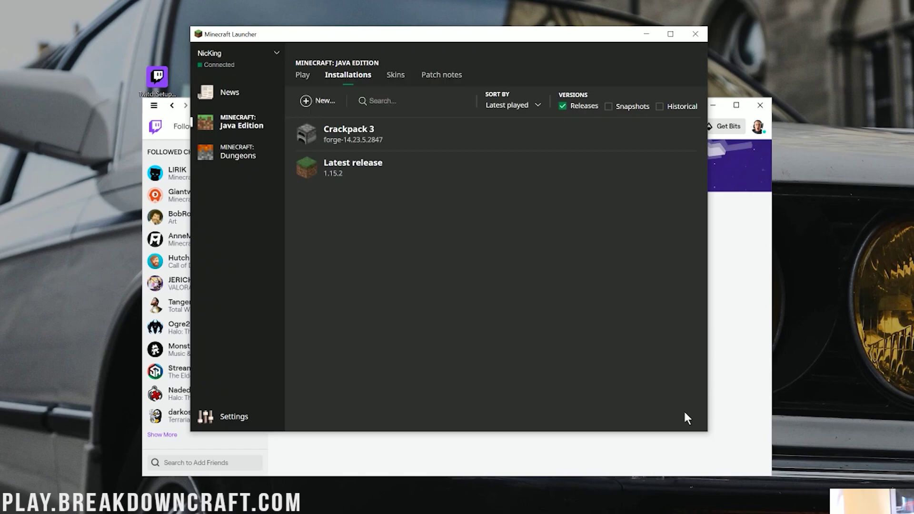
Start the game with the Crackpack 3 installation and reposition the Minecraft window
mouse_move(327, 146)
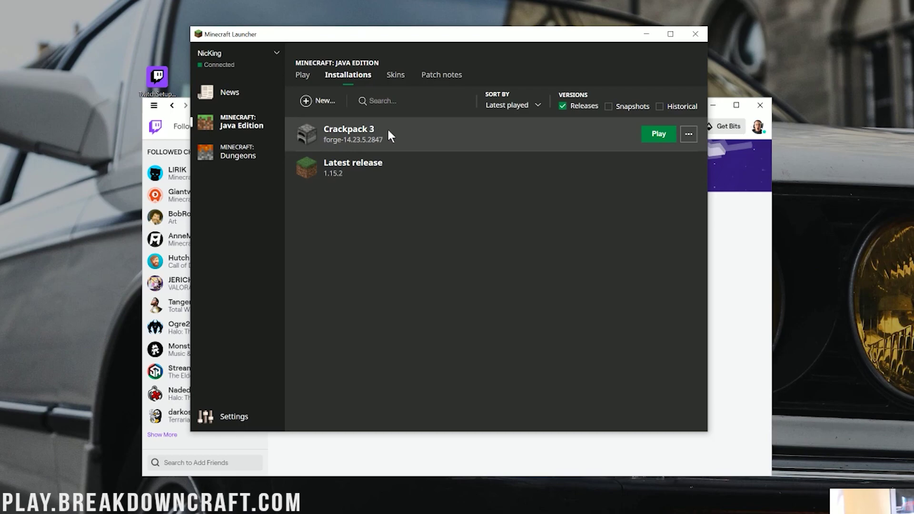
left_click(665, 138)
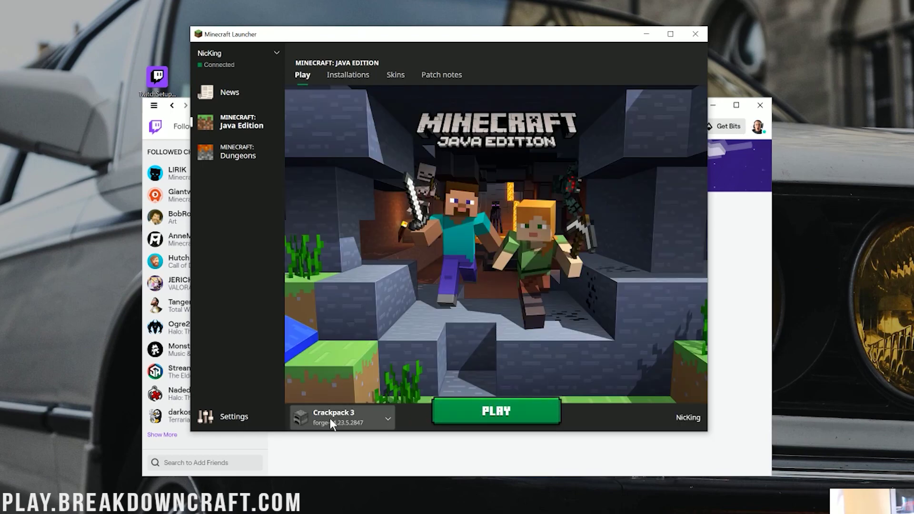
left_click(516, 409)
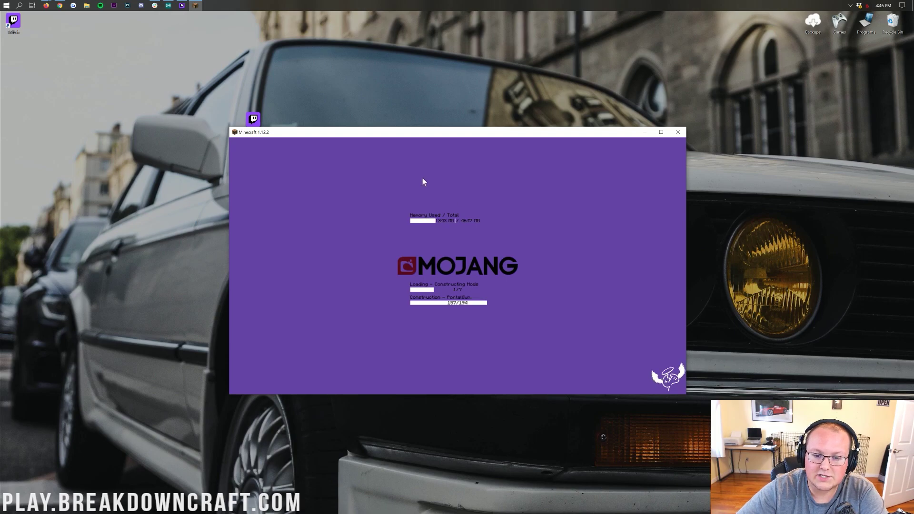
mouse_move(361, 138)
left_mouse_down()
mouse_move(363, 107)
mouse_move(365, 125)
left_mouse_up()
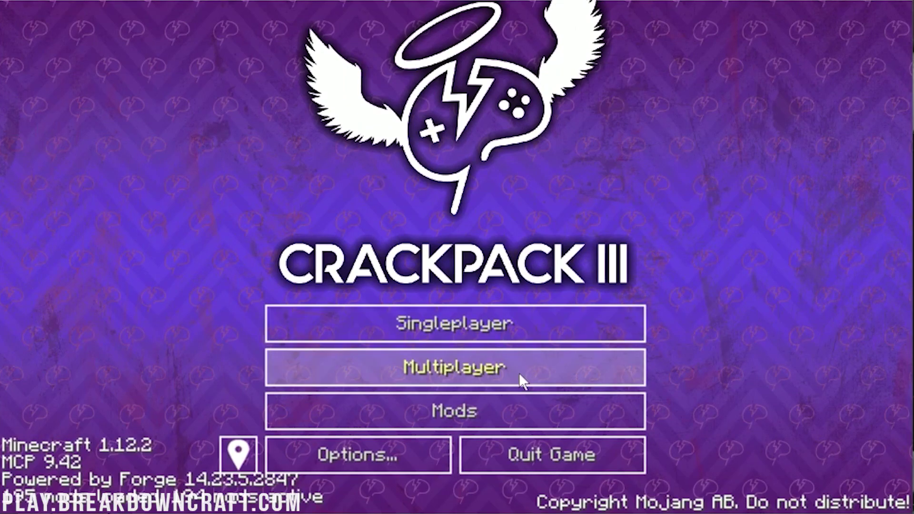
View the form for adding a multiplayer server, and return to the main menu without adding one
left_click(414, 378)
left_click(595, 432)
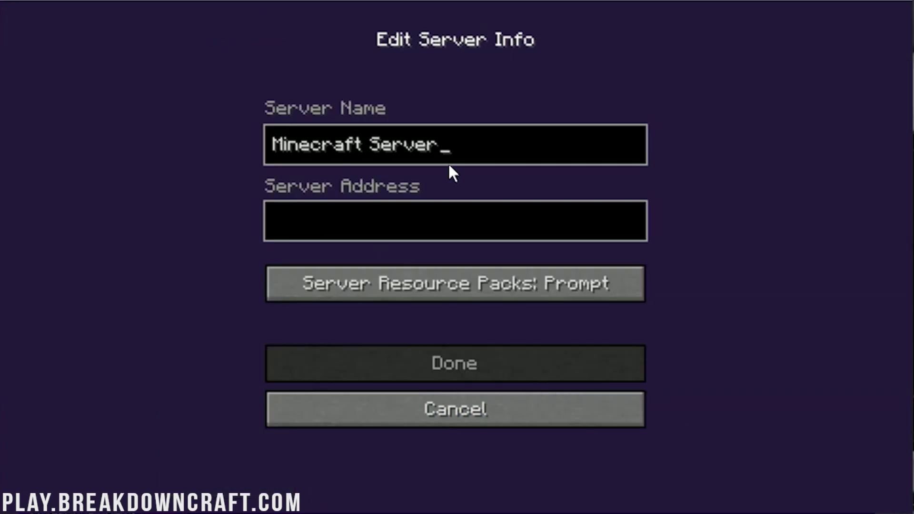
left_click(484, 428)
left_click(640, 480)
Start a new singleplayer world with the bonus chest and cheats on and the game mode set to Creative
left_click(487, 328)
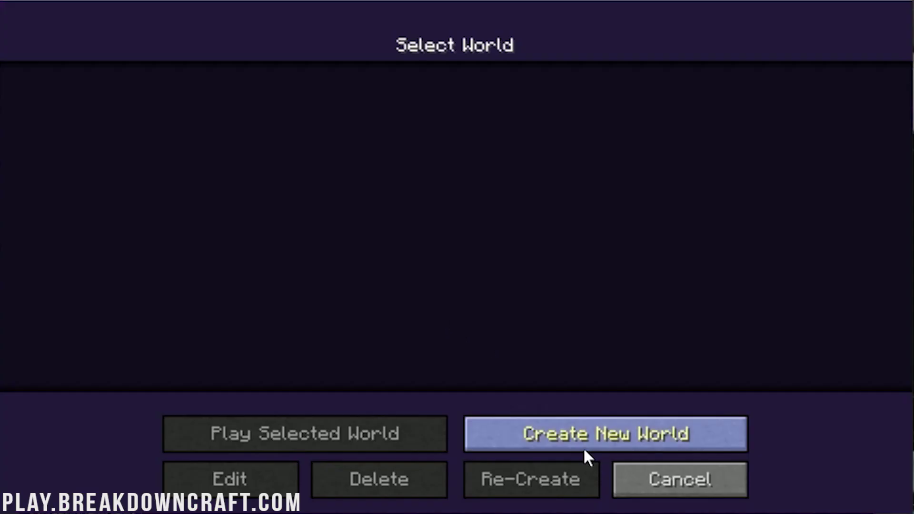
left_click(583, 440)
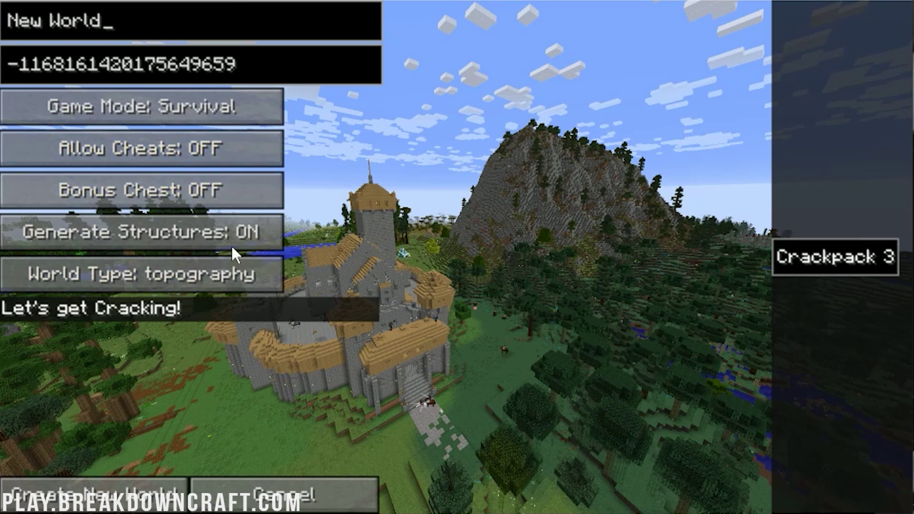
left_click(223, 194)
left_click(224, 146)
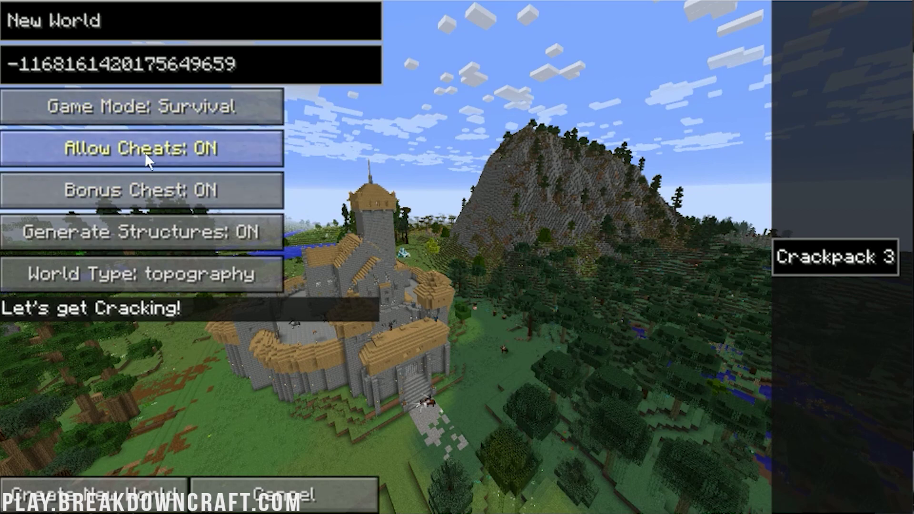
left_click(165, 119)
left_click(166, 119)
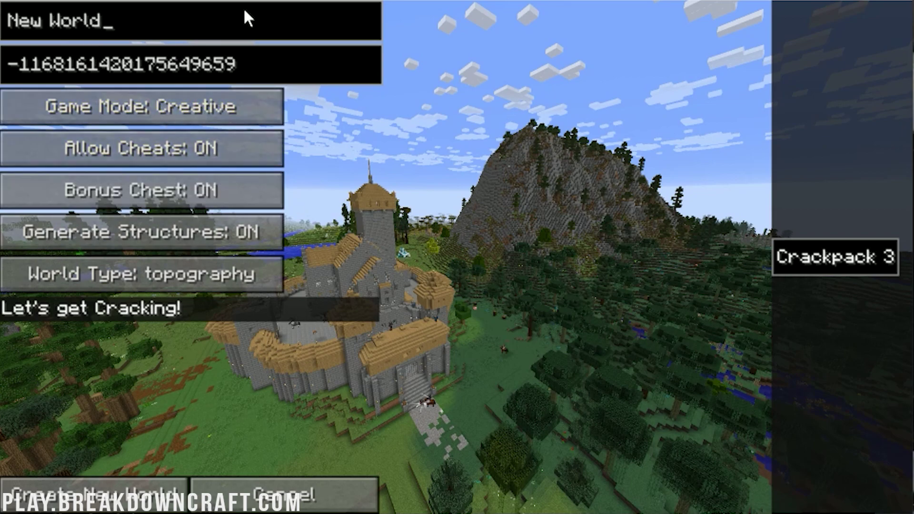
Name the new world "CrackPack 3"
key("ctrl+a")
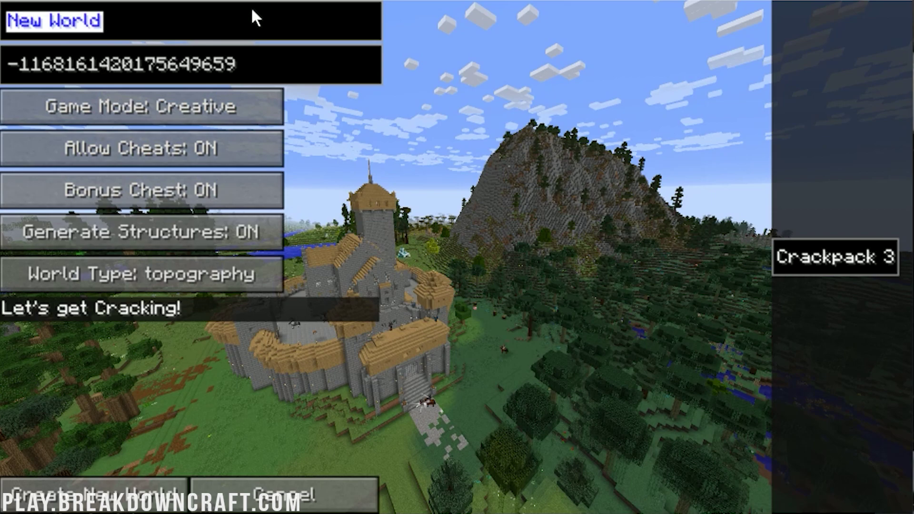
type("CrackParc")
key("BackSpace")
key("BackSpace")
type("ck")
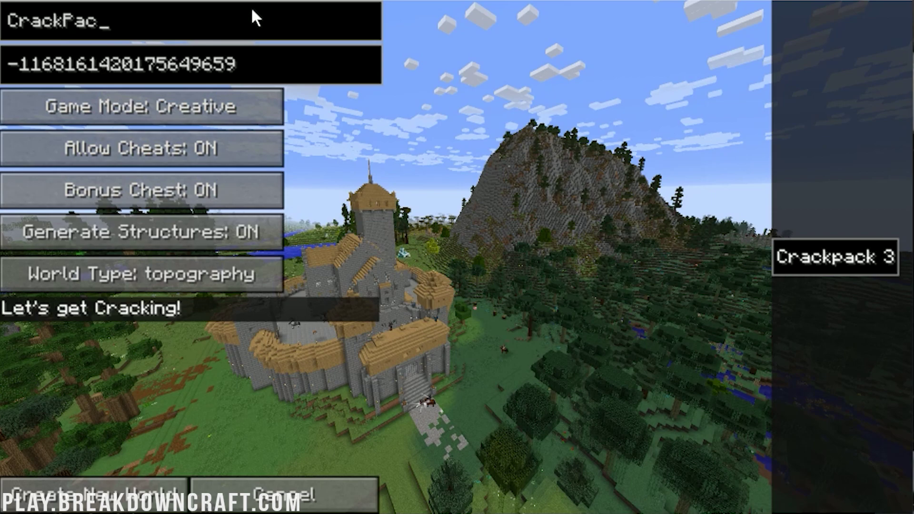
type(" 3")
Cycle through the available world types back to topography, and create the world
left_click(306, 72)
left_click(204, 266)
left_click(203, 266)
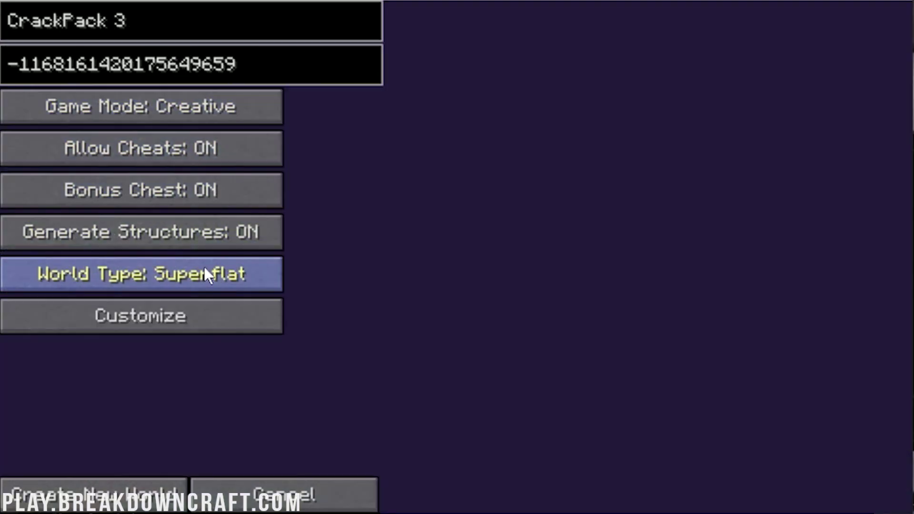
left_click(205, 272)
left_click(205, 273)
left_click(204, 273)
left_click(204, 273)
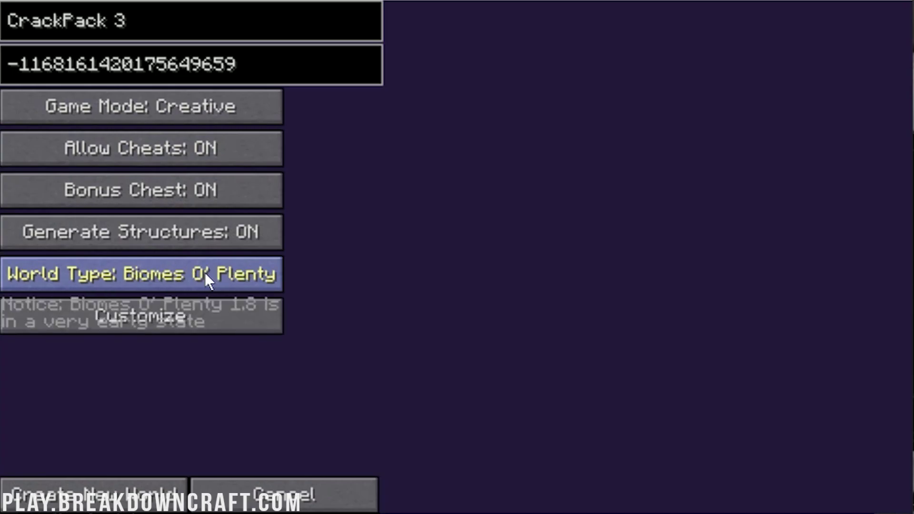
left_click(205, 272)
left_click(205, 272)
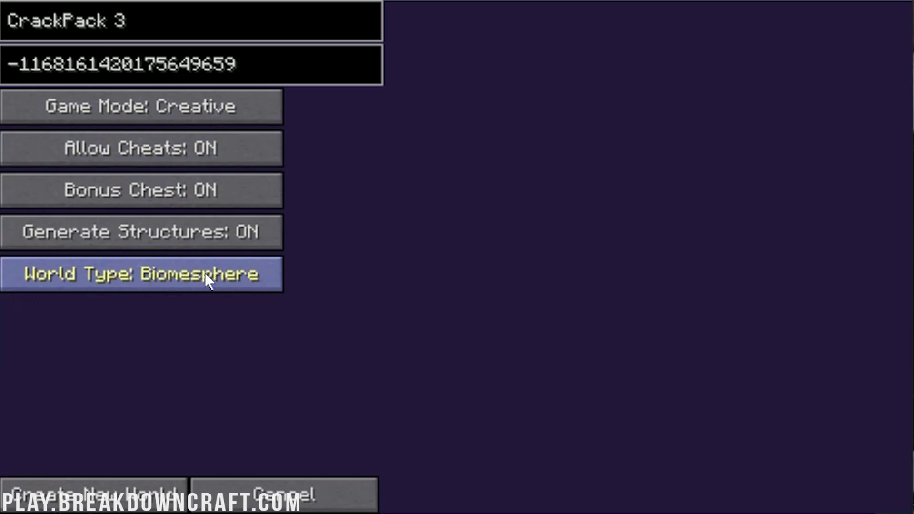
left_click(205, 272)
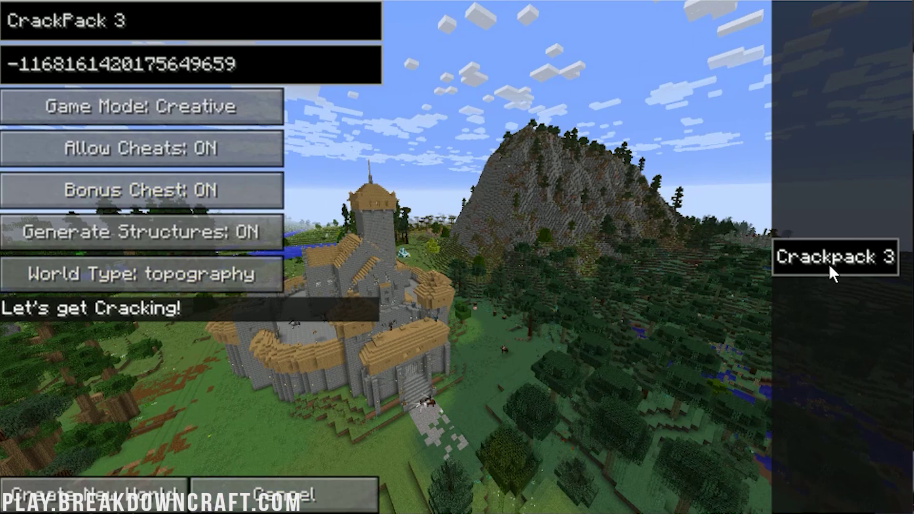
left_click(101, 495)
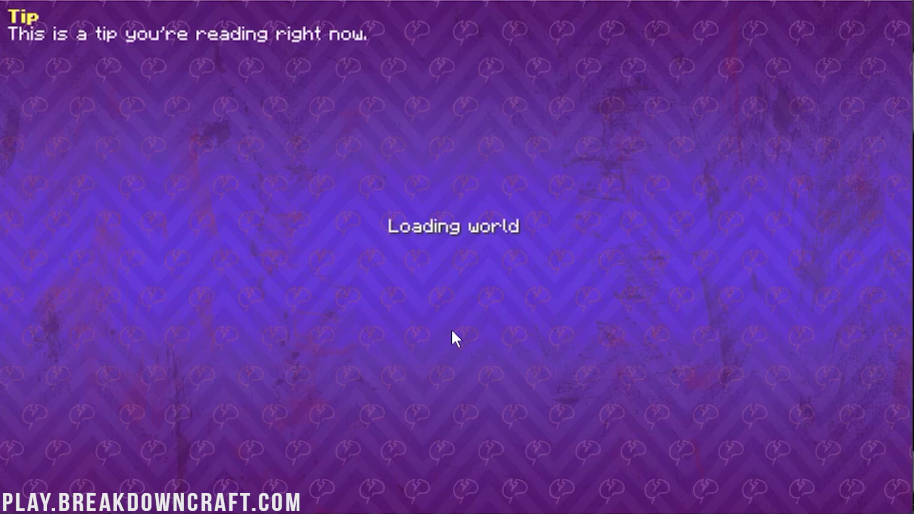
Look through the starting items in the hotbar and read the opening pages of the Forester's Manual
scroll(457, 257, "down", 1)
scroll(457, 257, "up", 1)
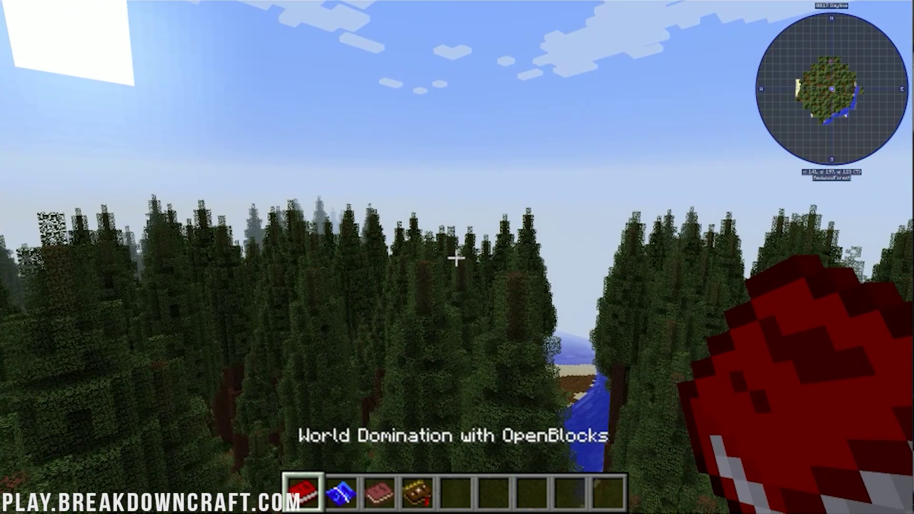
scroll(456, 258, "down", 1)
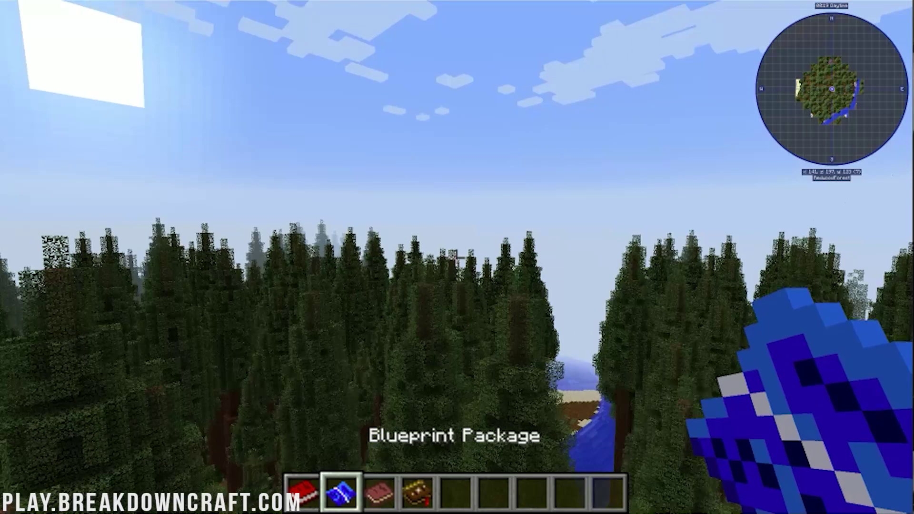
scroll(457, 257, "down", 4)
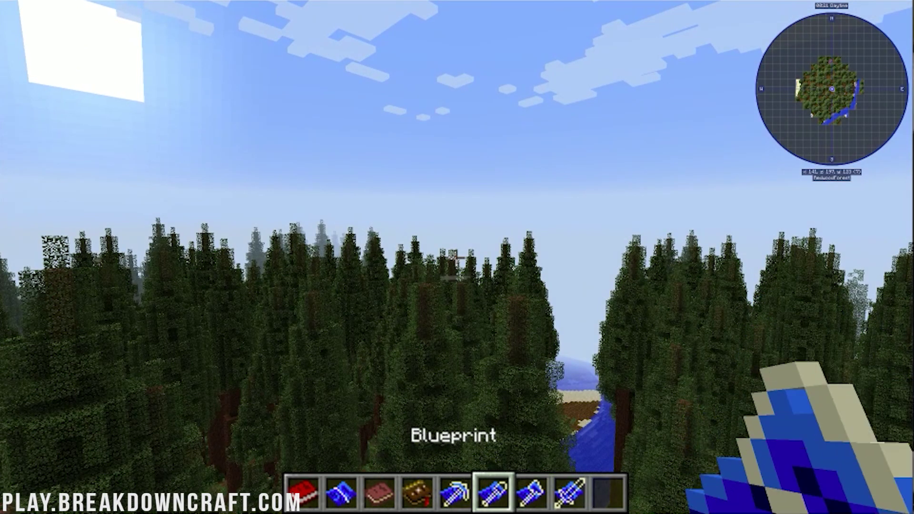
scroll(455, 256, "up", 3)
right_click(455, 256)
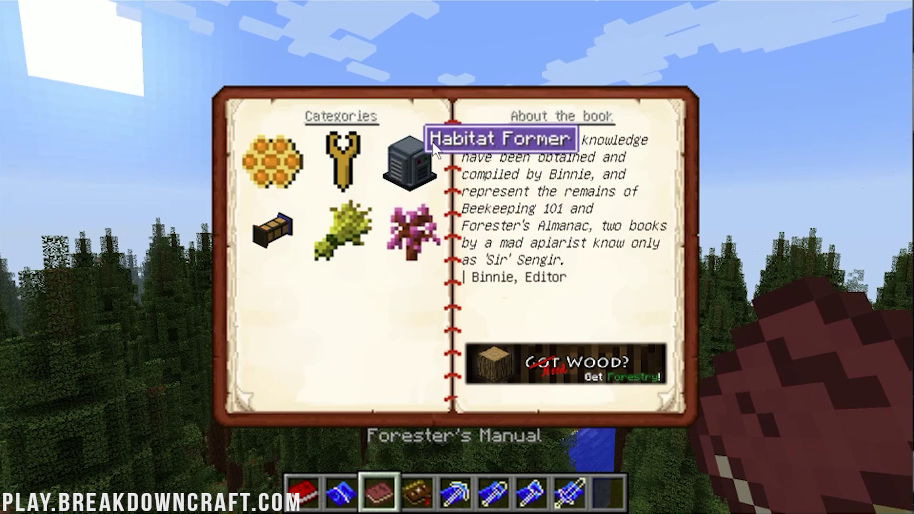
key("Escape")
scroll(457, 257, "down", 1)
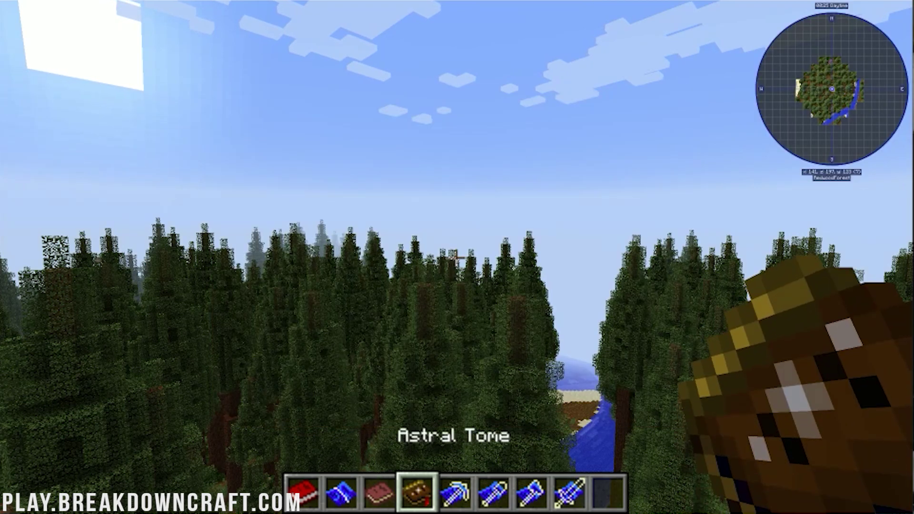
Open the Astral Tome and read its page on Constellation Paper, then close the book
right_click(455, 257)
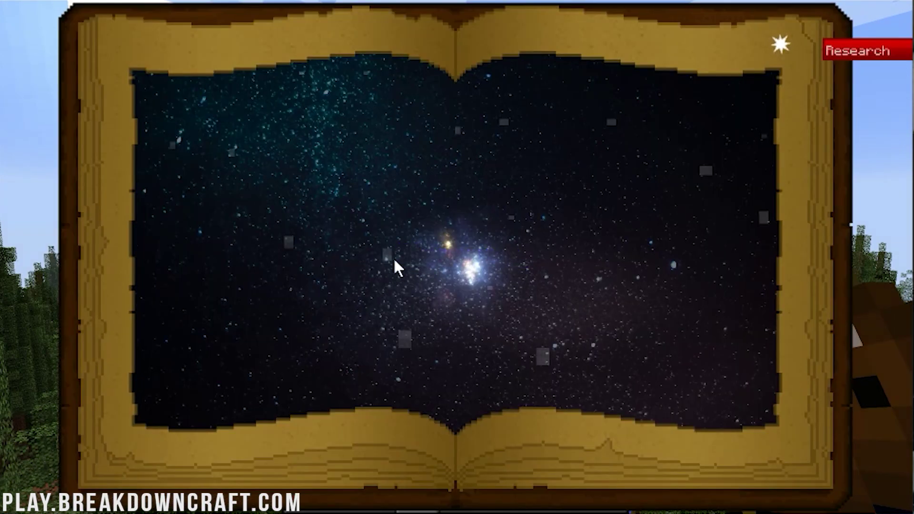
left_click(481, 285)
left_click(551, 286)
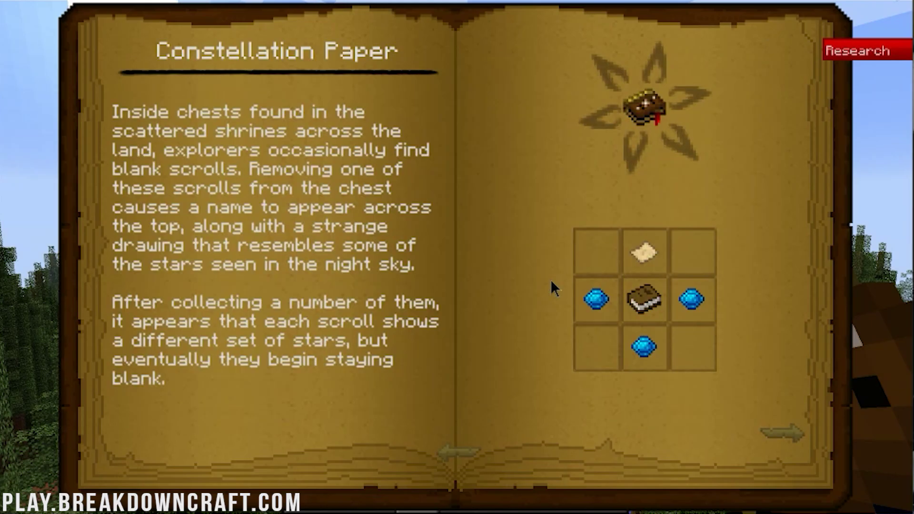
key("Escape")
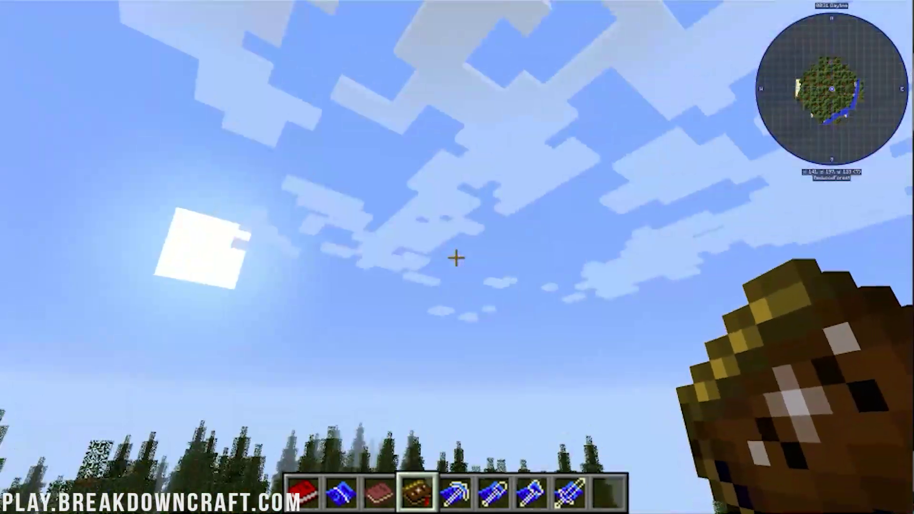
Switch to the blueprint beside the Astral Tome in the hotbar and look over the creative inventory's Building Blocks
scroll(457, 257, "down", 1)
key("e")
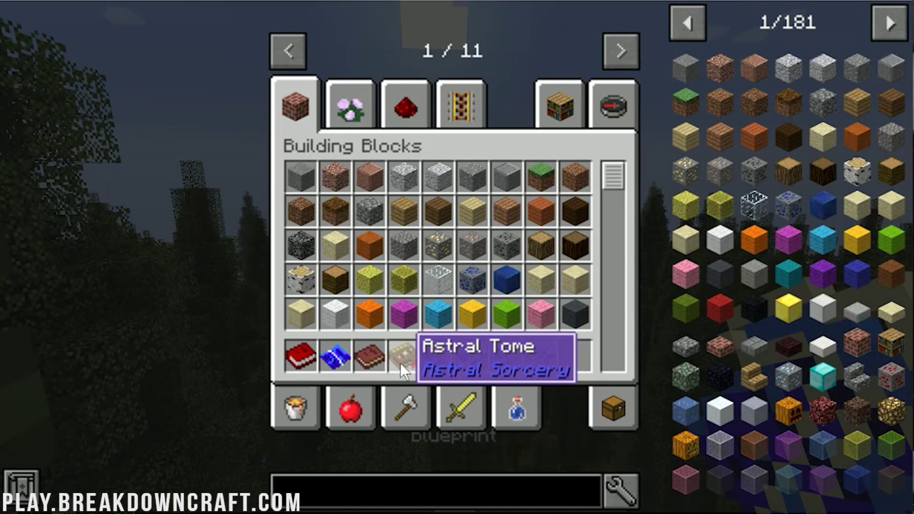
key("e")
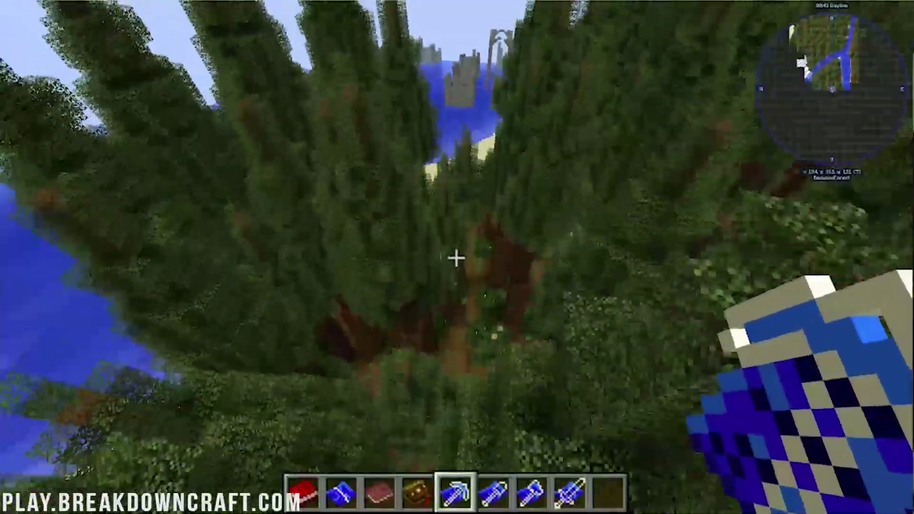
Fly over the redwood forest, past the stone ruins in the water, toward the snow-covered shore
left_click(455, 258)
key("w")
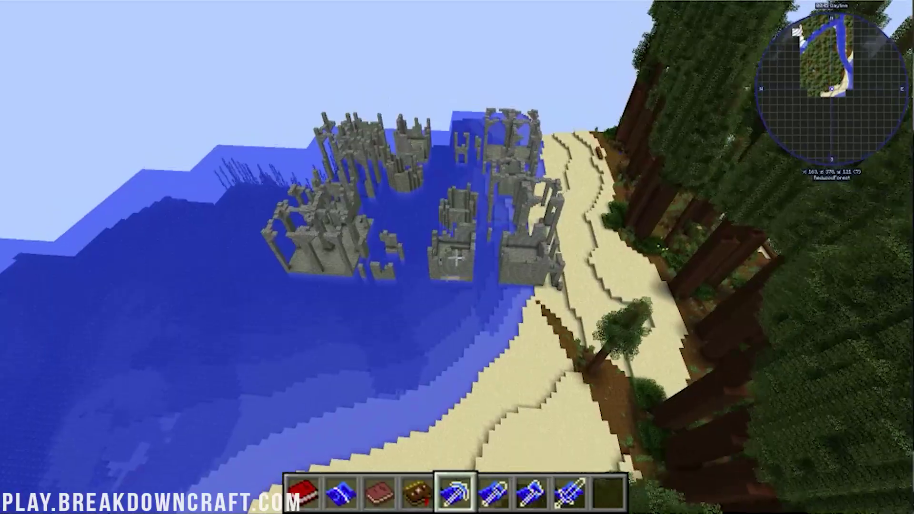
left_click(455, 258)
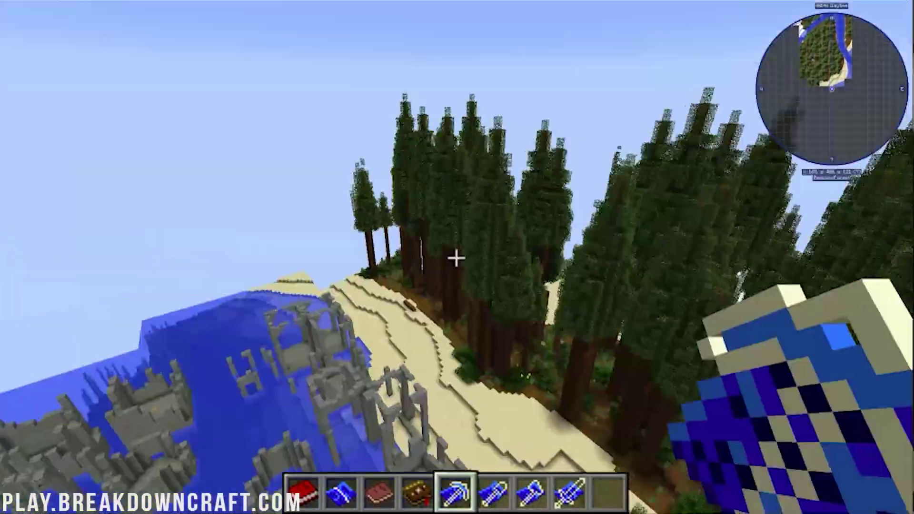
key("w")
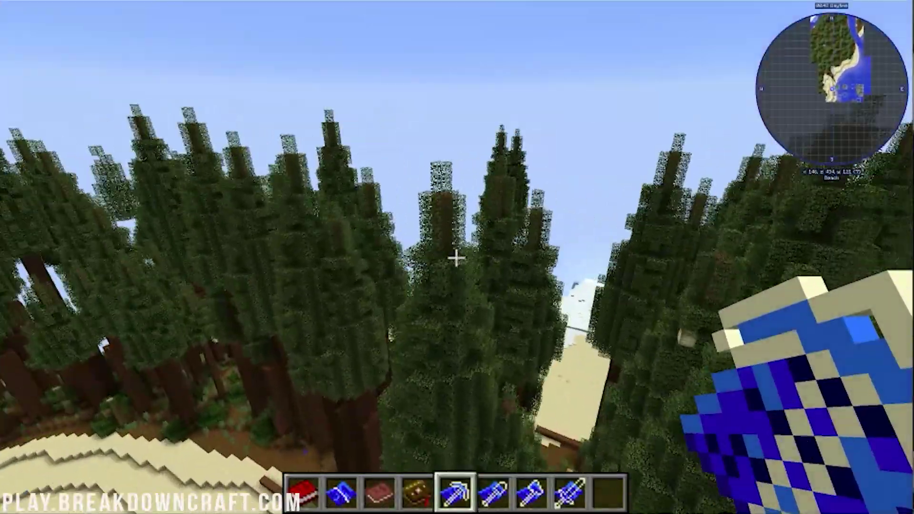
key("w")
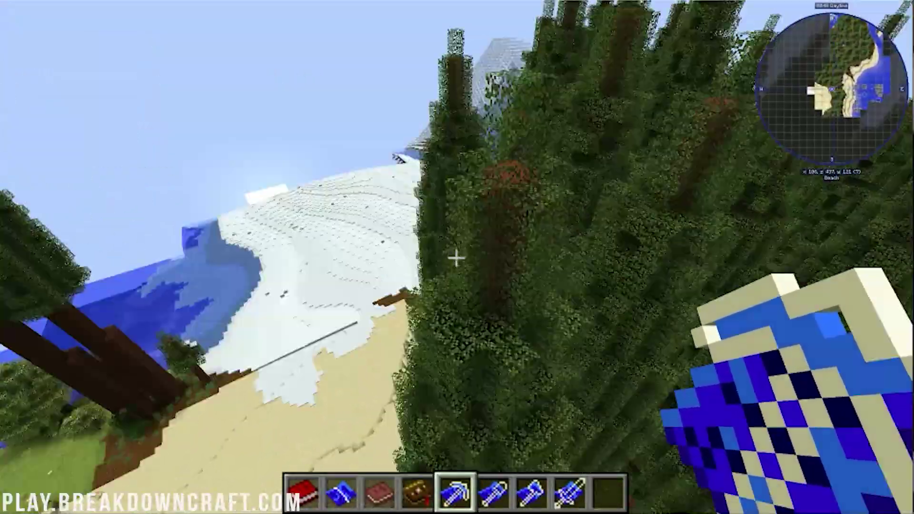
Query the world's seed with the /seed command, and fly down onto the snow near the wooden house
type("/seed")
key("Return")
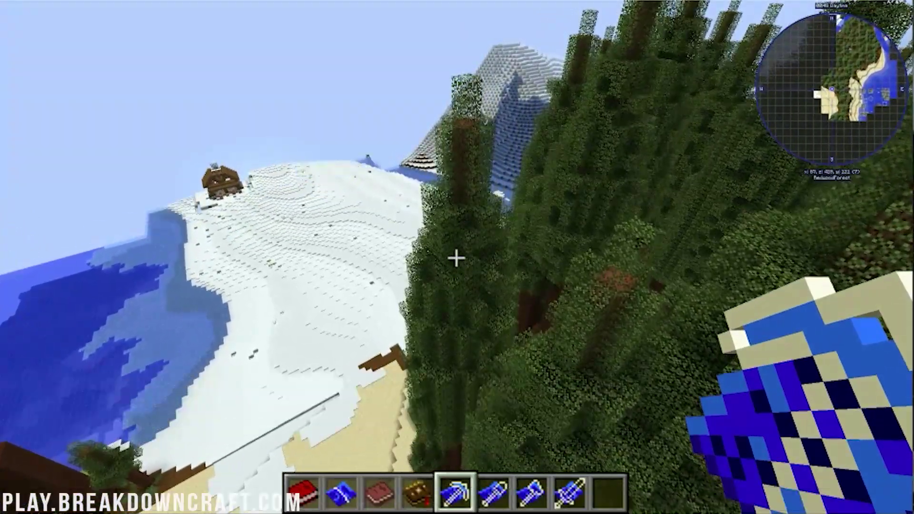
key("w")
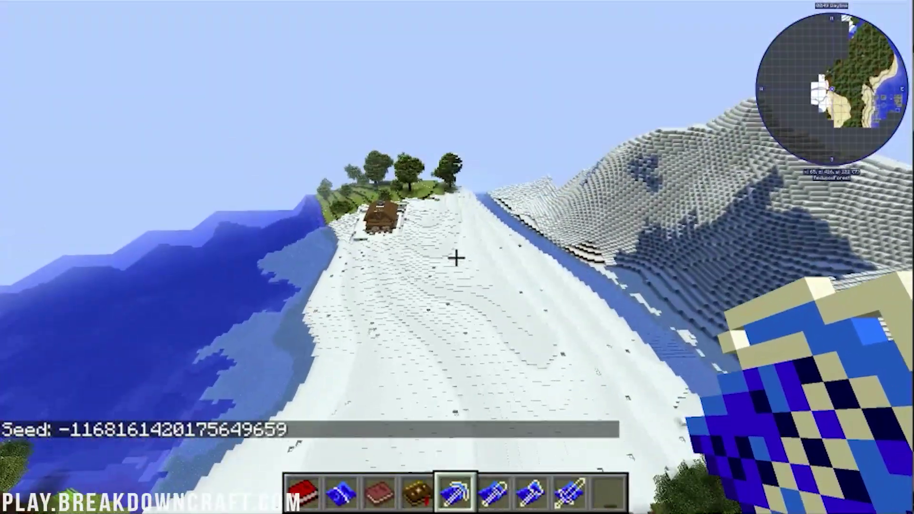
key("w")
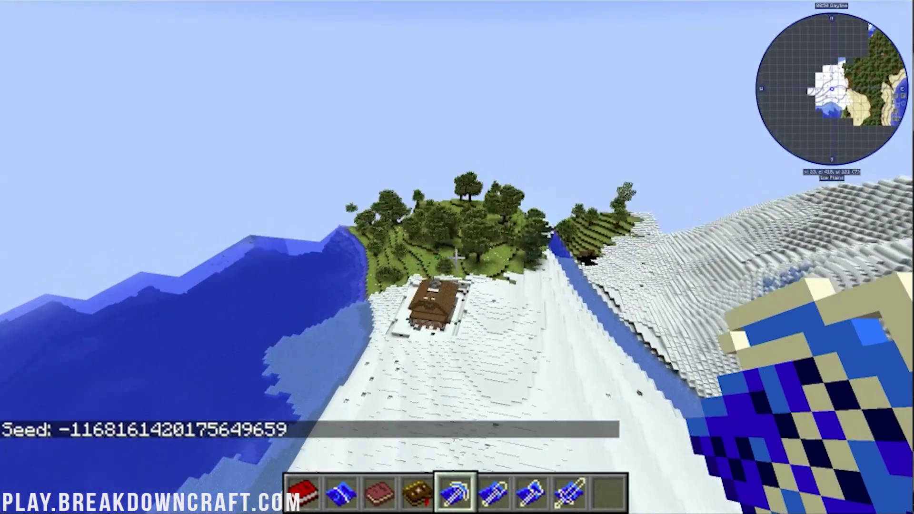
key("w")
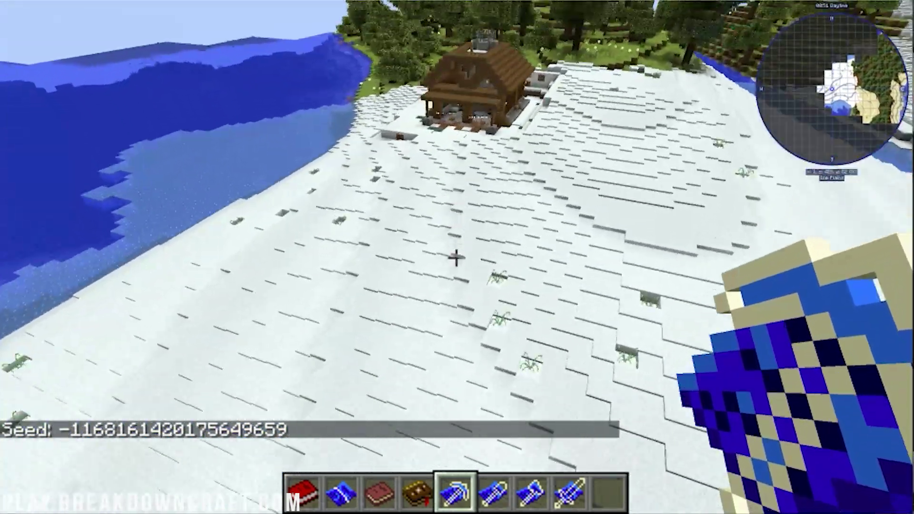
key("w")
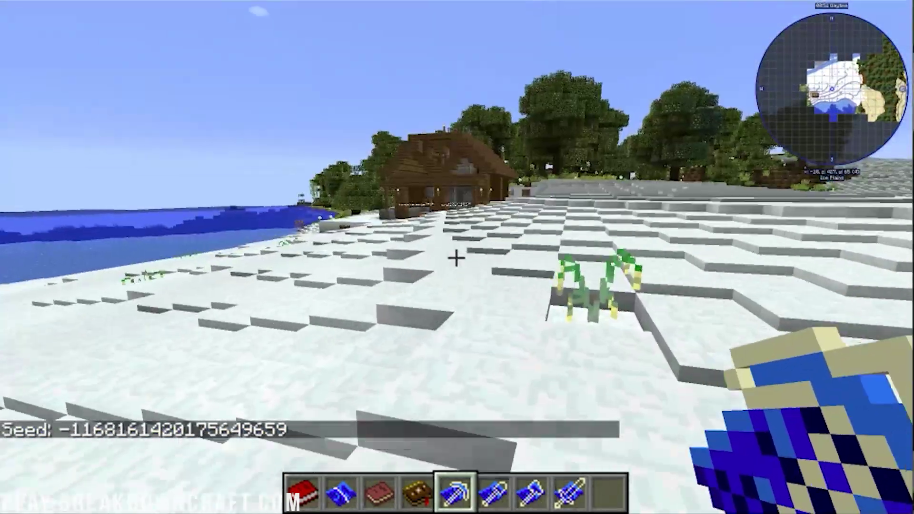
Approach the campfires at the front of the wooden house and make the Blueprint Package the held item
key("w")
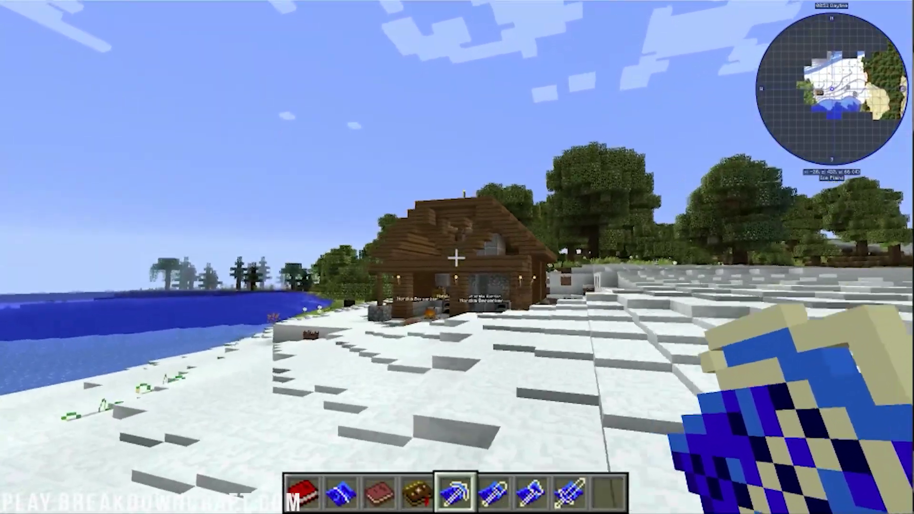
key("w")
scroll(457, 257, "down", 5)
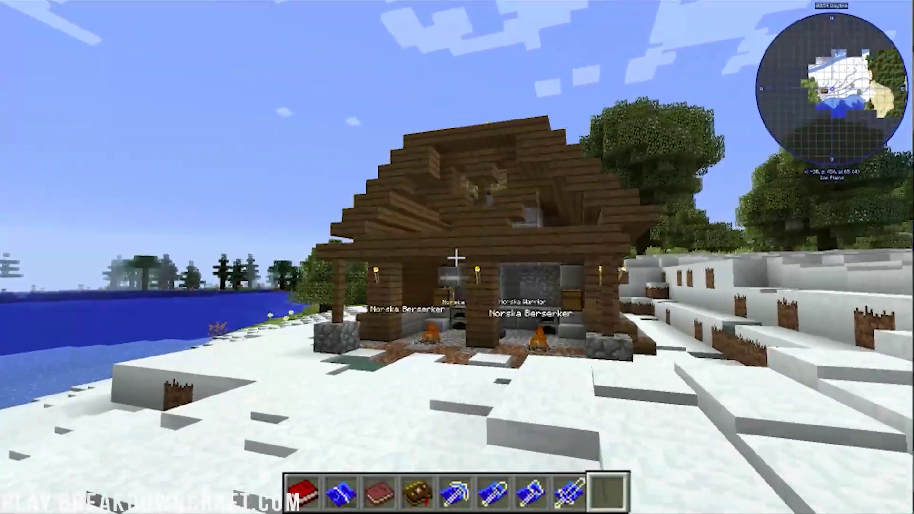
key("w")
scroll(457, 257, "down", 1)
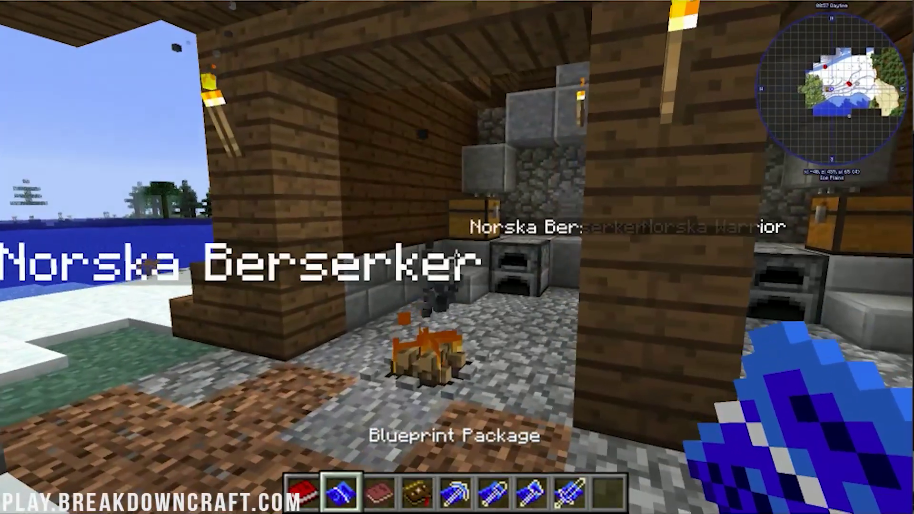
Back up to the Advanced Monster Spawner in front of the campfire, view its settings, and close them unchanged
key("s")
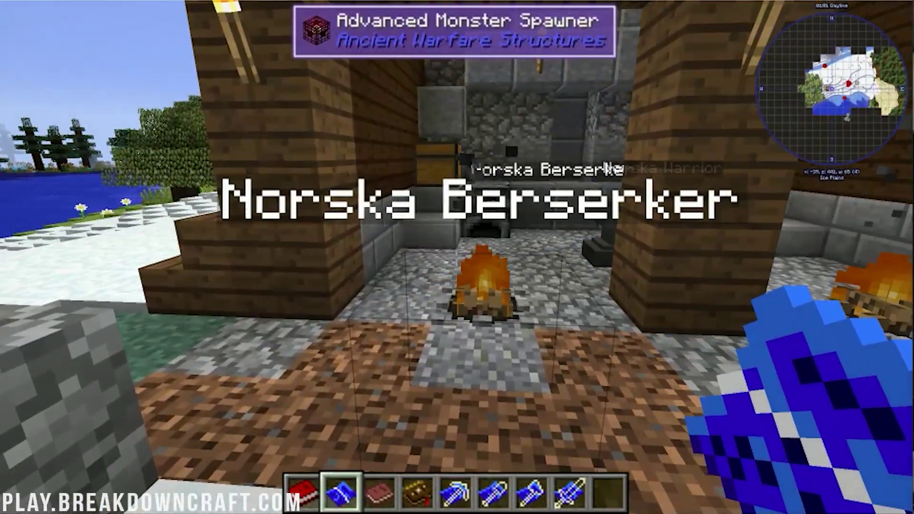
right_click(456, 257)
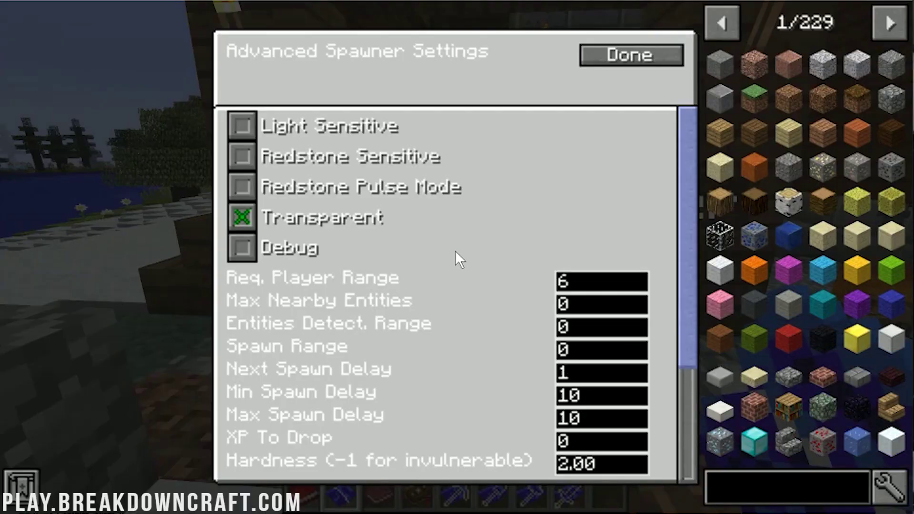
key("Escape")
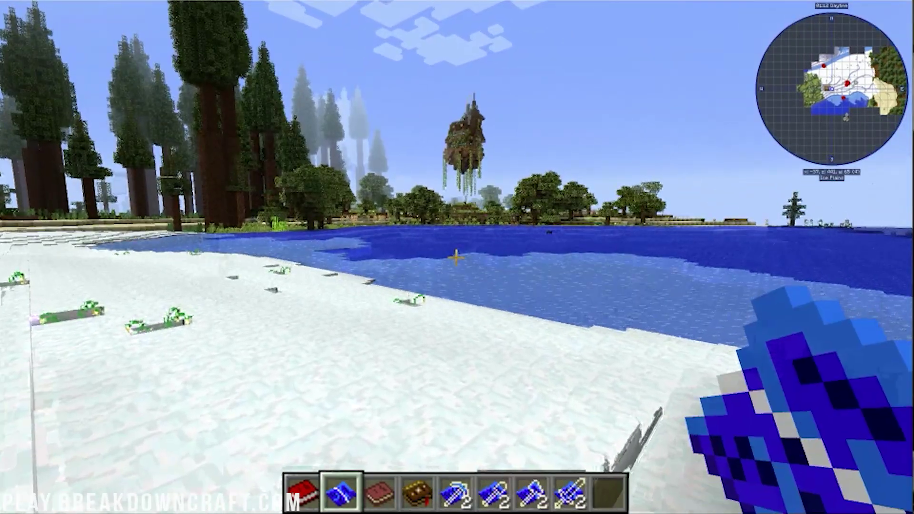
scroll(457, 257, "down", 2)
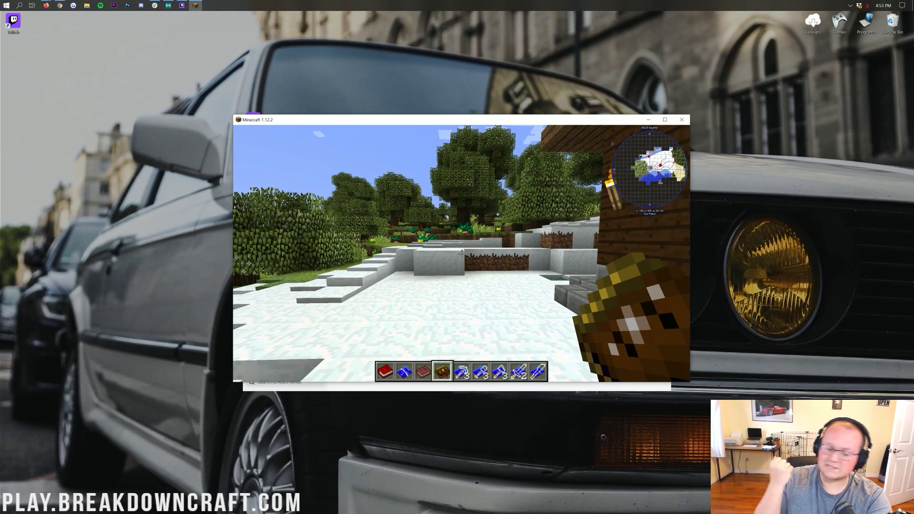
key("w")
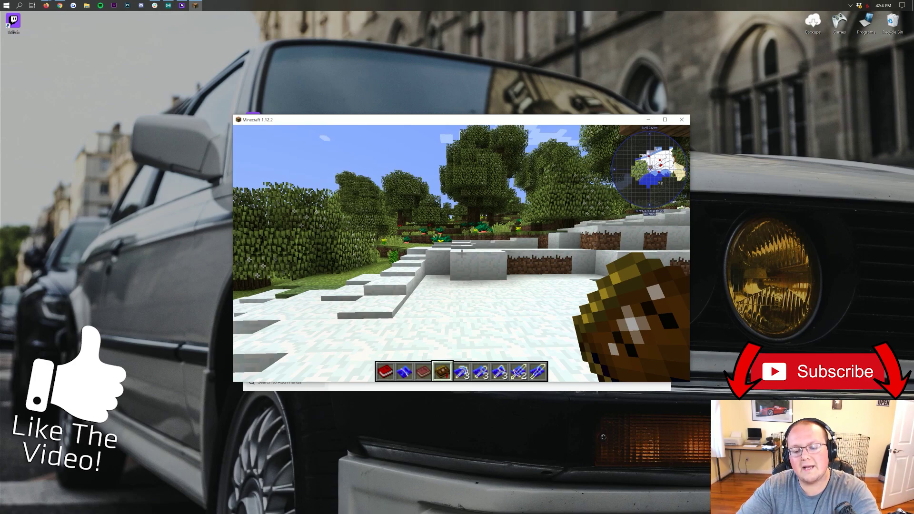
scroll(461, 253, "up", 2)
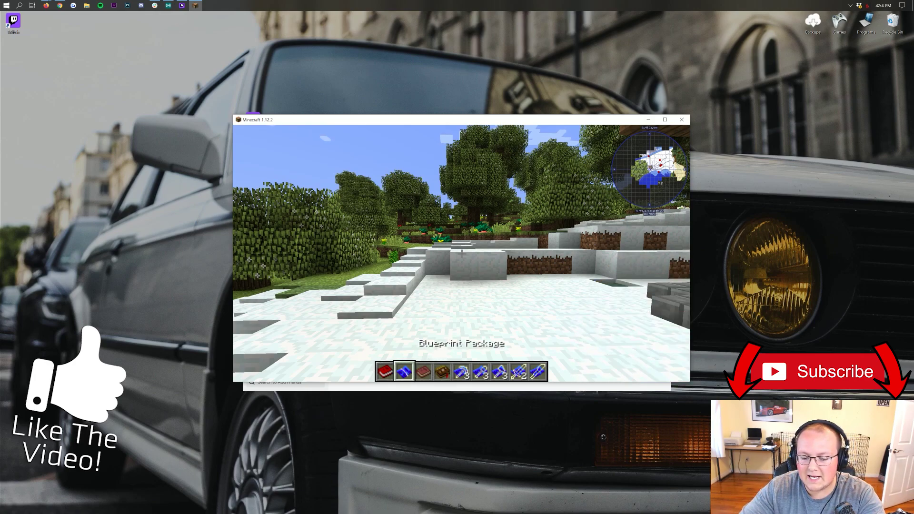